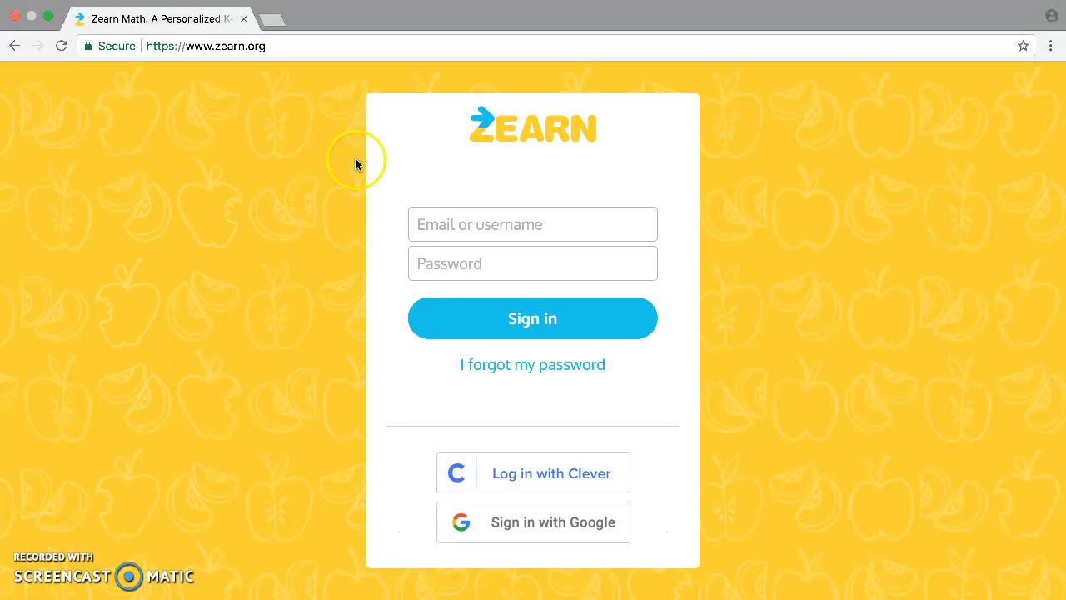
Sign in to Zearn with Google, choosing the teacher's Google account
{"action": "left_click", "coordinate": [364, 125]}
{"action": "left_click", "coordinate": [526, 529]}
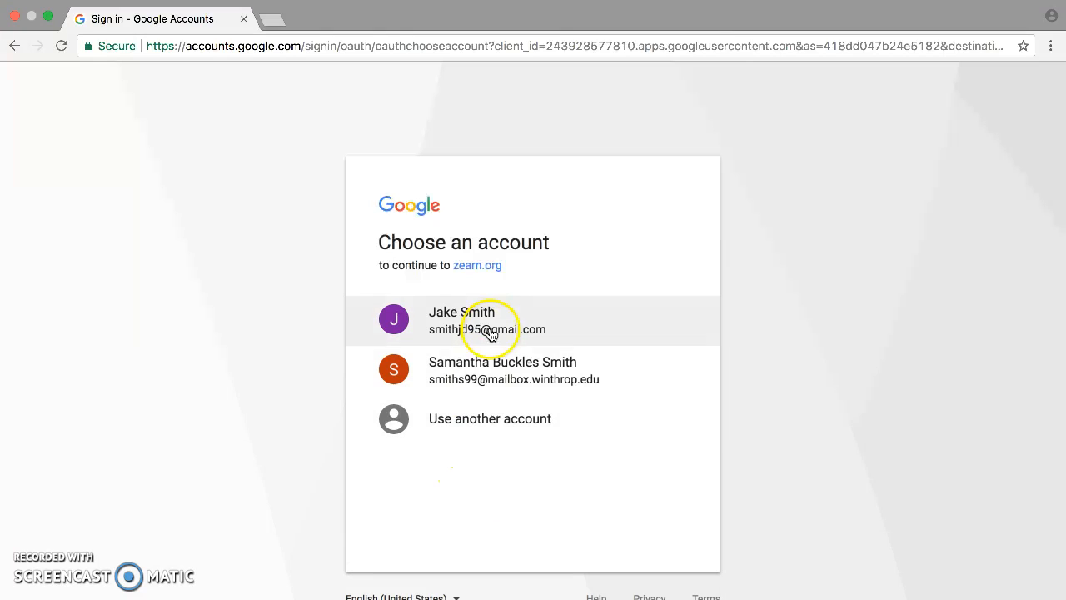
{"action": "left_click", "coordinate": [504, 371]}
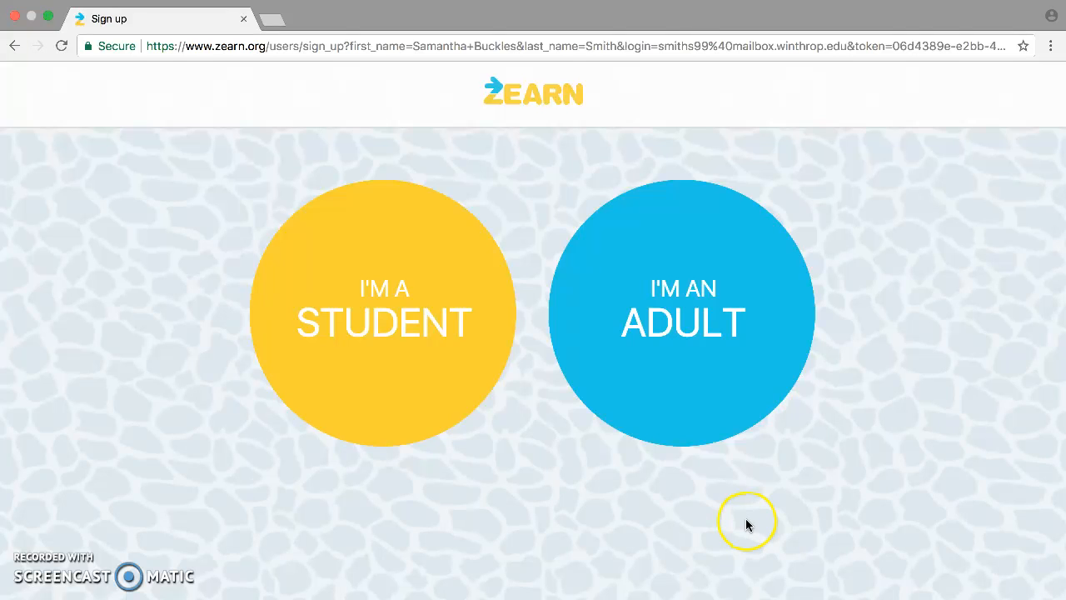
Sign up as an adult, keeping the prefilled name, and move on to step 2
{"action": "left_click", "coordinate": [711, 368]}
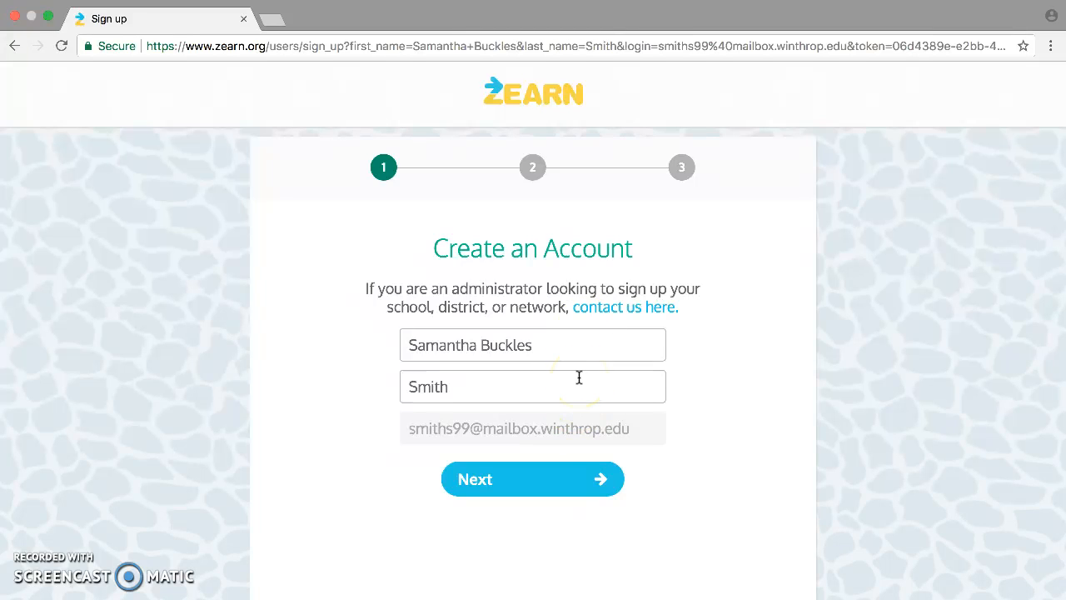
{"action": "left_click", "coordinate": [554, 483]}
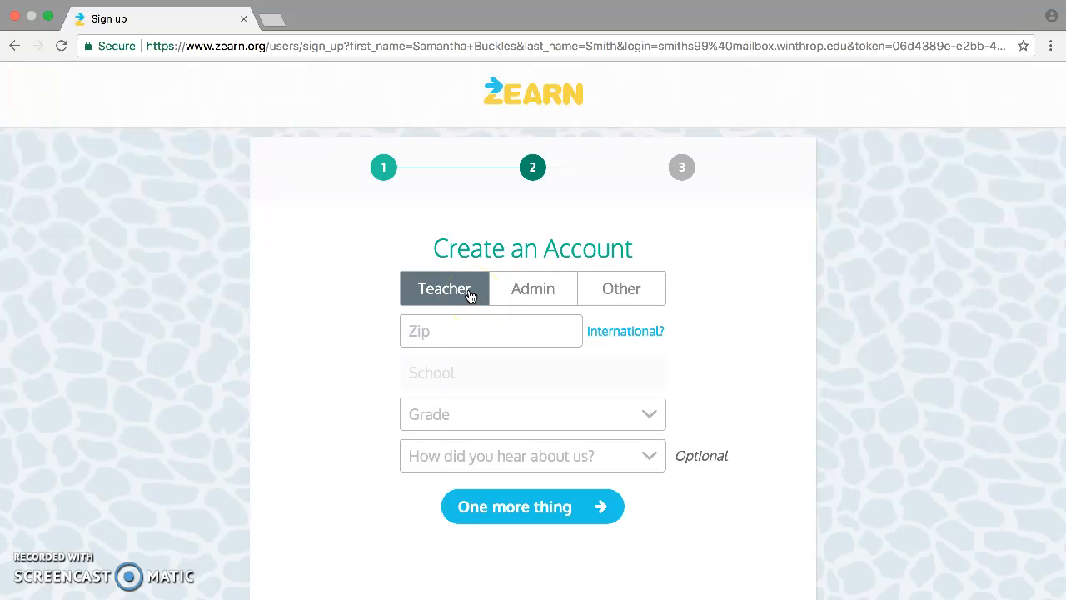
Enter zip code 29710 and select Oakridge Elementary School
{"action": "left_click", "coordinate": [465, 332]}
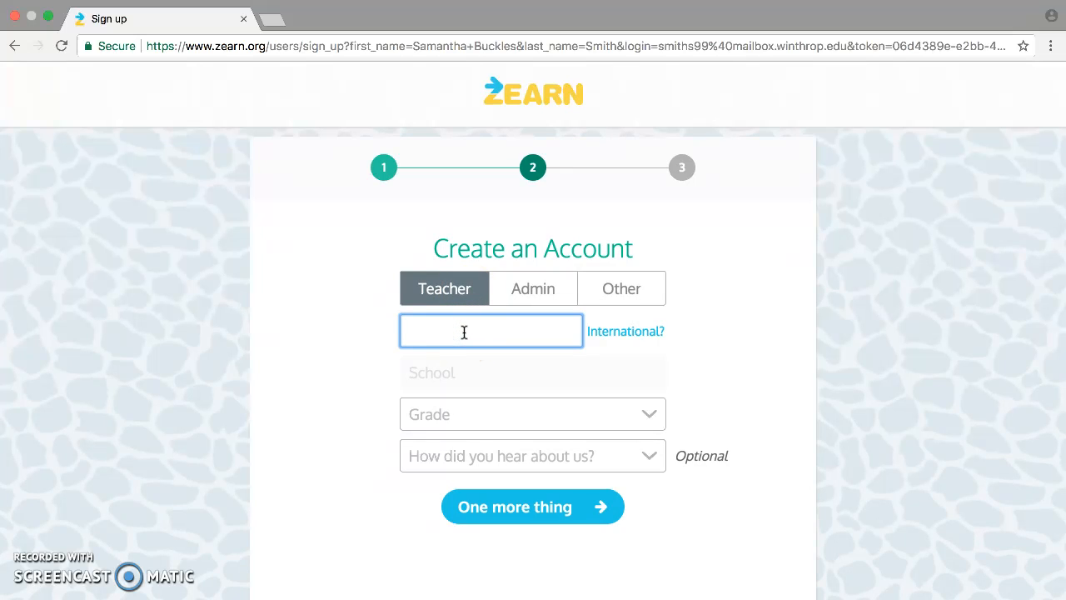
{"action": "type", "text": "29710"}
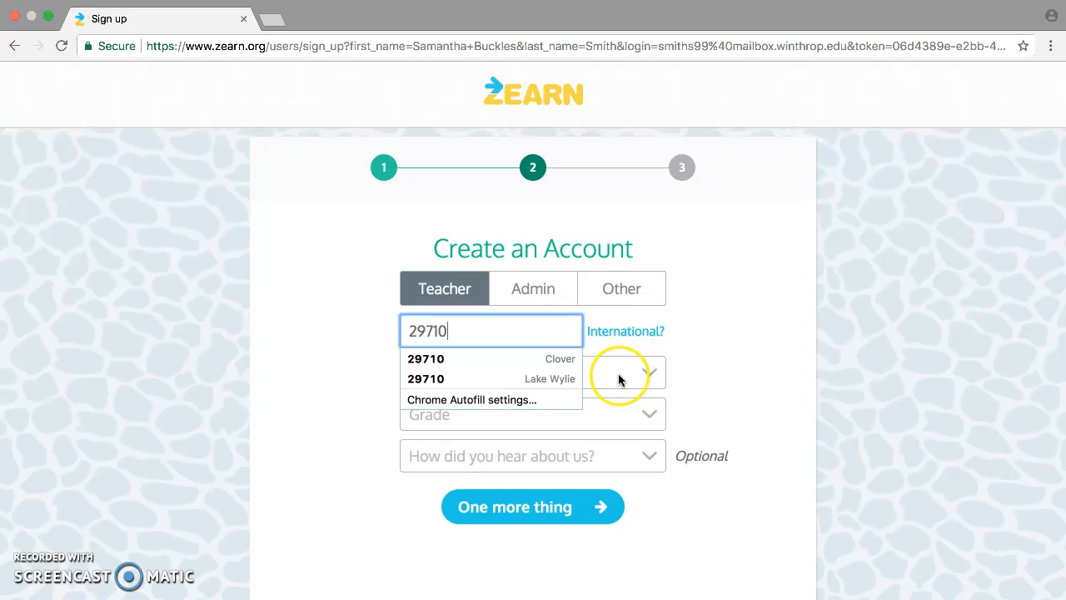
{"action": "left_click", "coordinate": [618, 379]}
{"action": "scroll", "coordinate": [556, 578], "scroll_direction": "down", "scroll_amount": 5}
{"action": "scroll", "coordinate": [557, 581], "scroll_direction": "down", "scroll_amount": 10}
{"action": "scroll", "coordinate": [557, 584], "scroll_direction": "up", "scroll_amount": 3}
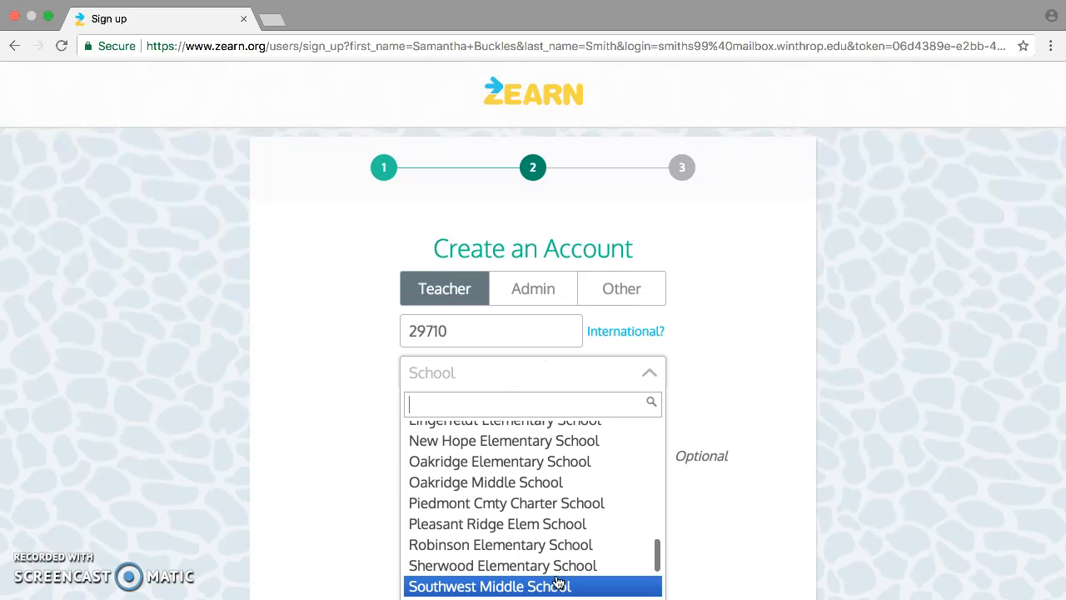
{"action": "left_click", "coordinate": [556, 464]}
Choose grade 5 and 'Word of mouth' as the referral source, then continue to the terms step
{"action": "left_click", "coordinate": [504, 413]}
{"action": "left_click", "coordinate": [473, 556]}
{"action": "left_click", "coordinate": [479, 462]}
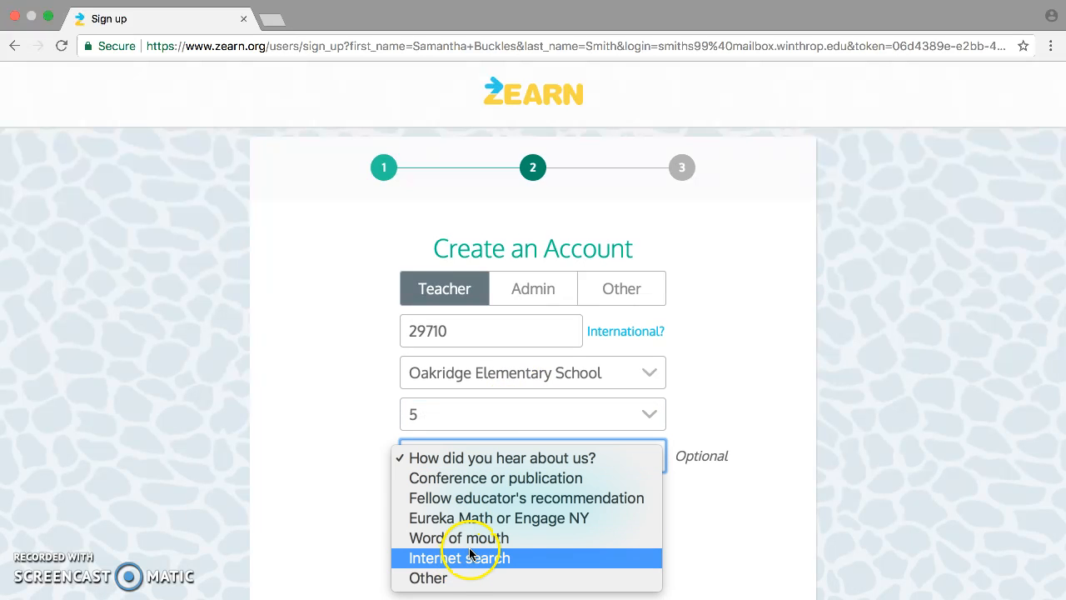
{"action": "left_click", "coordinate": [475, 539]}
{"action": "left_click", "coordinate": [499, 508]}
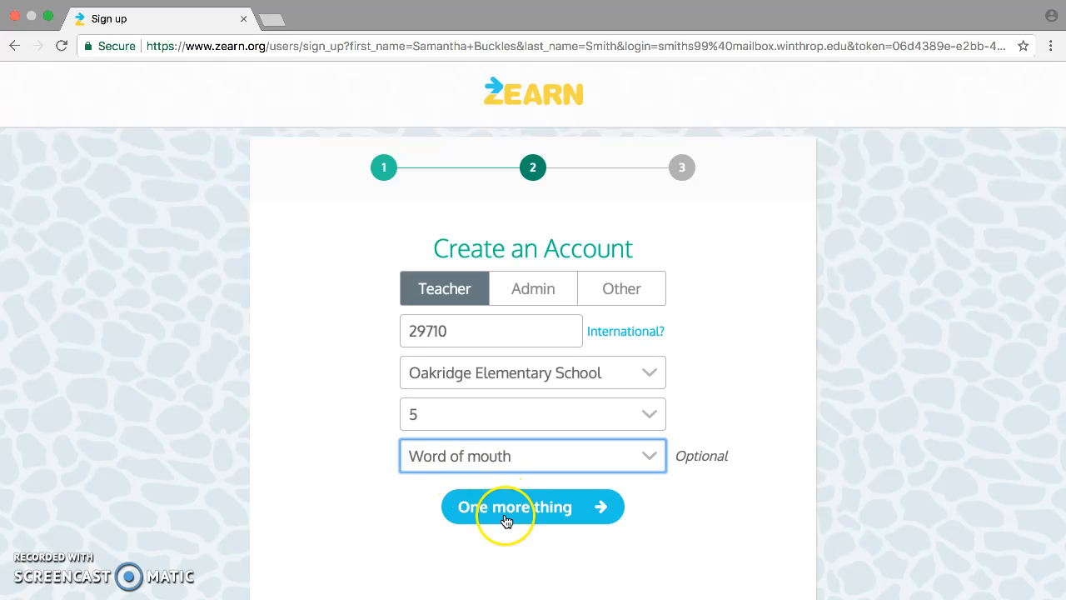
Scroll through the Terms and Conditions and accept them
{"action": "scroll", "coordinate": [517, 375], "scroll_direction": "down", "scroll_amount": 2}
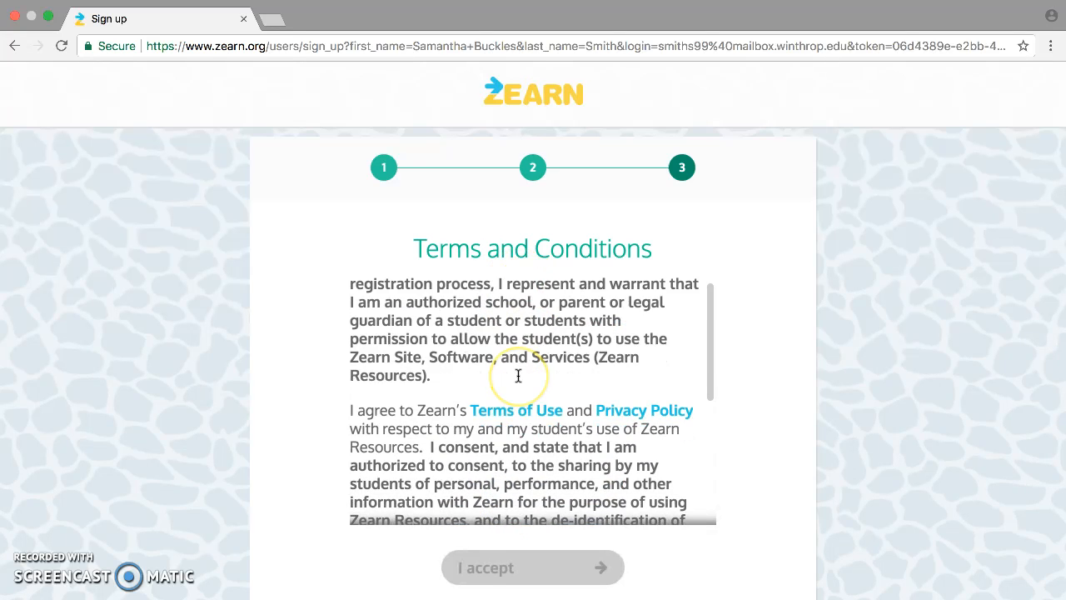
{"action": "scroll", "coordinate": [518, 375], "scroll_direction": "down", "scroll_amount": 5}
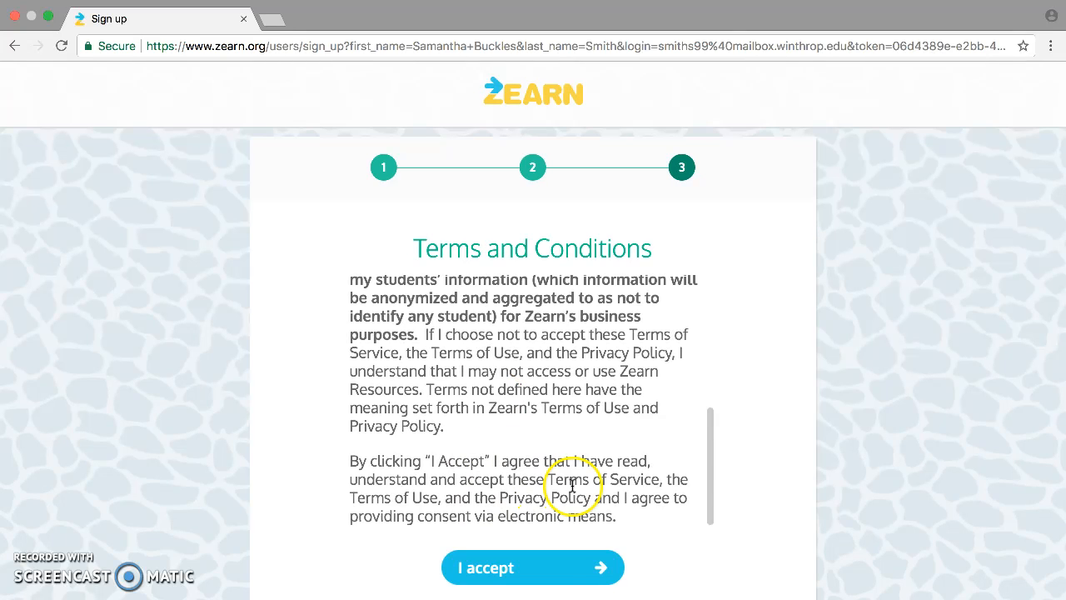
{"action": "left_click", "coordinate": [559, 583]}
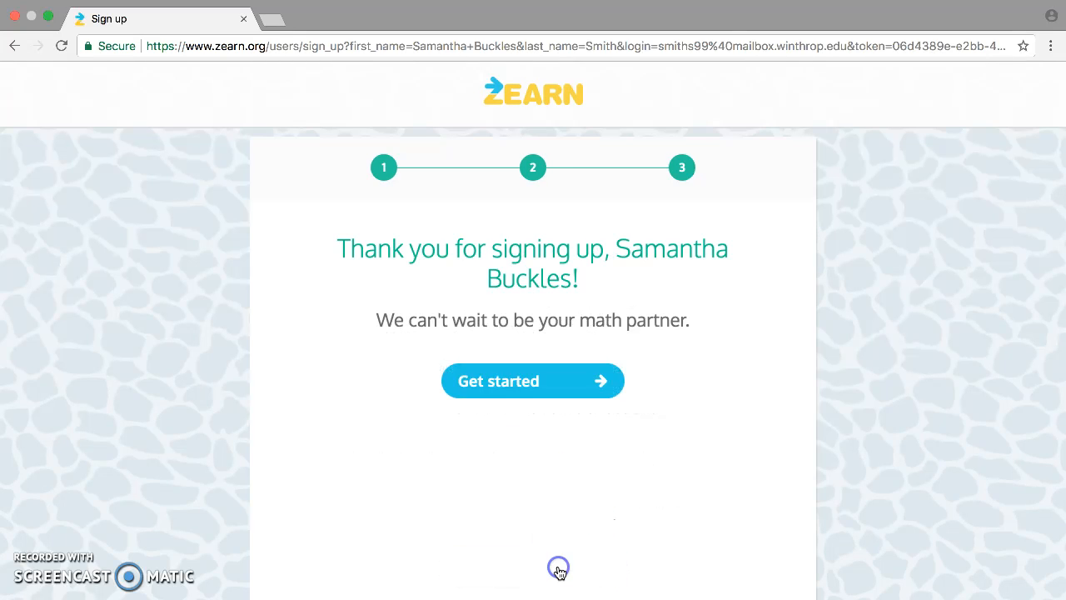
Enter the site, decline saving the password, and close the classroom video overlay
{"action": "left_click", "coordinate": [588, 394]}
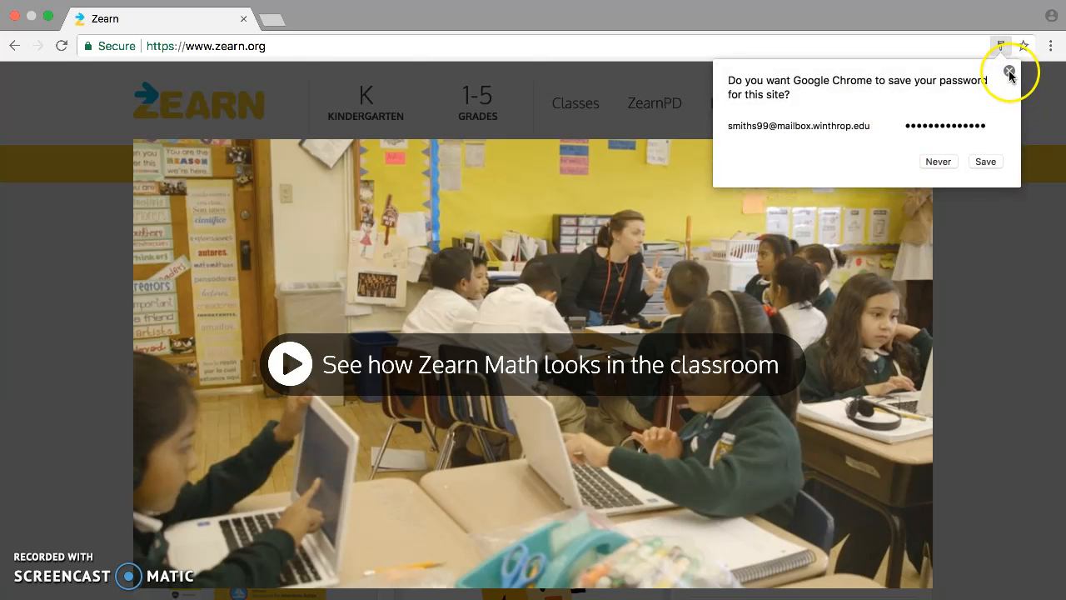
{"action": "left_click", "coordinate": [986, 160]}
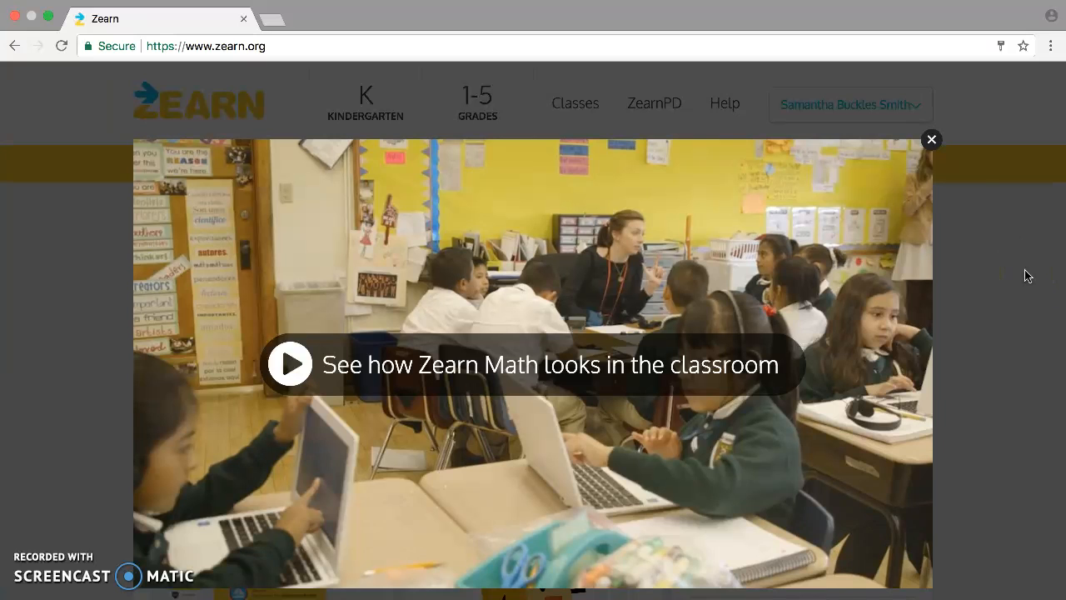
{"action": "left_click", "coordinate": [934, 147]}
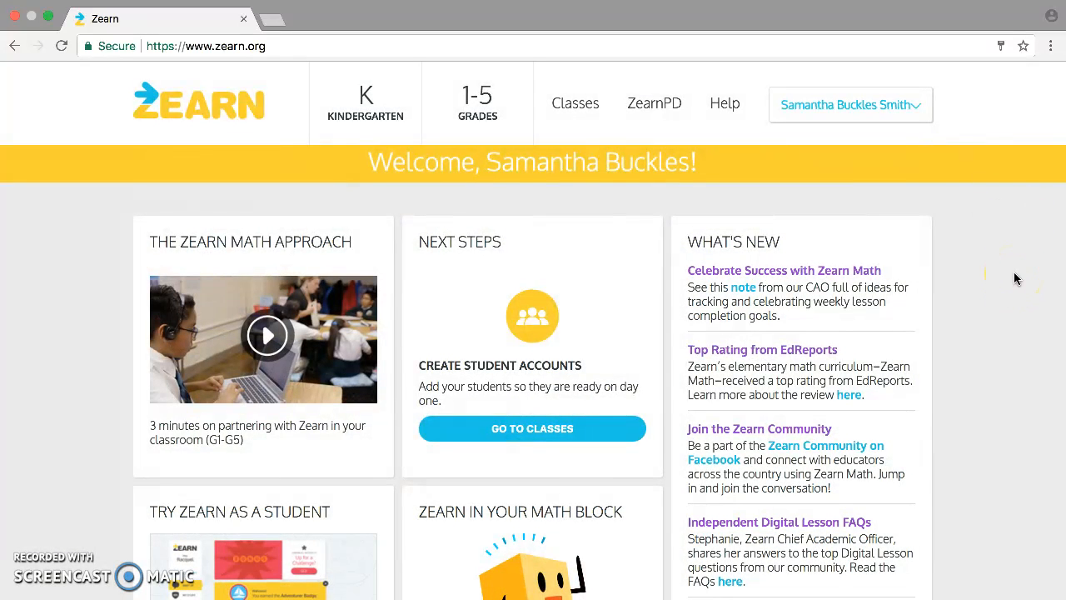
{"action": "right_click", "coordinate": [1015, 276]}
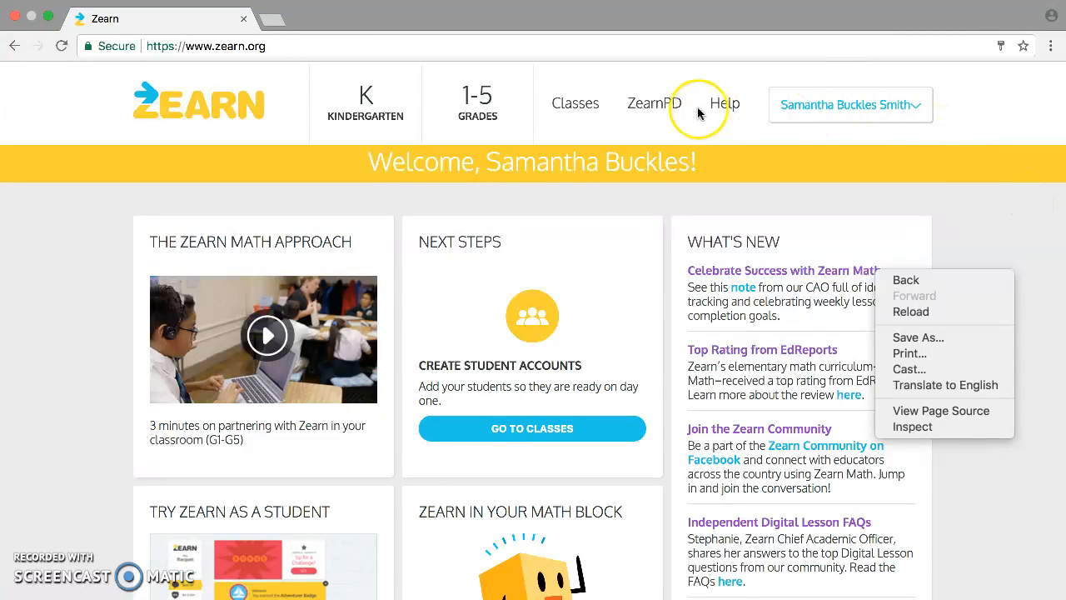
{"action": "left_click", "coordinate": [580, 103]}
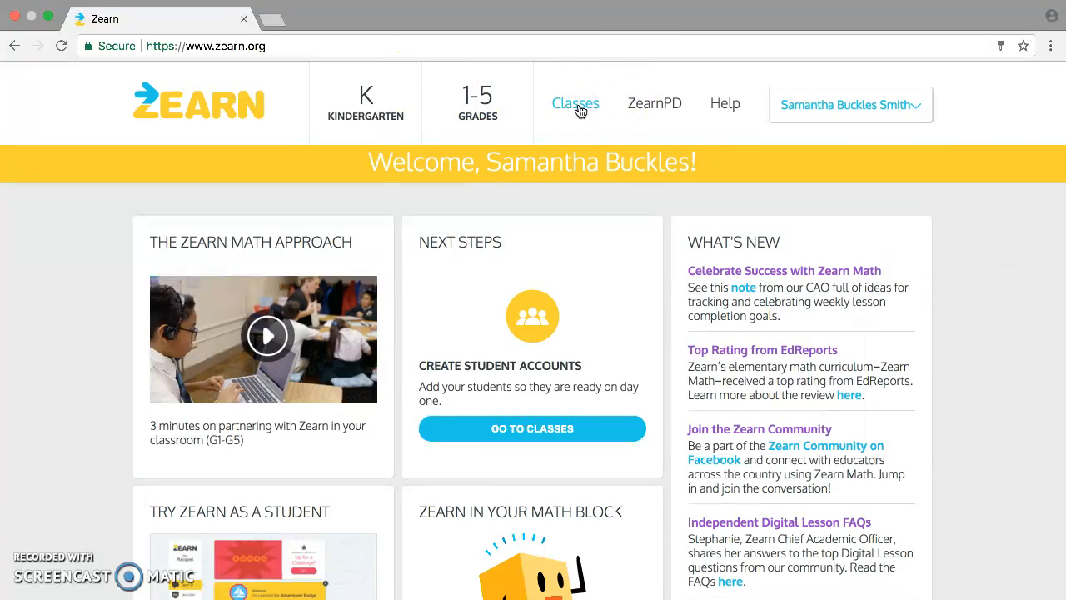
Go to the Classes page and start adding a new class
{"action": "left_click", "coordinate": [580, 106]}
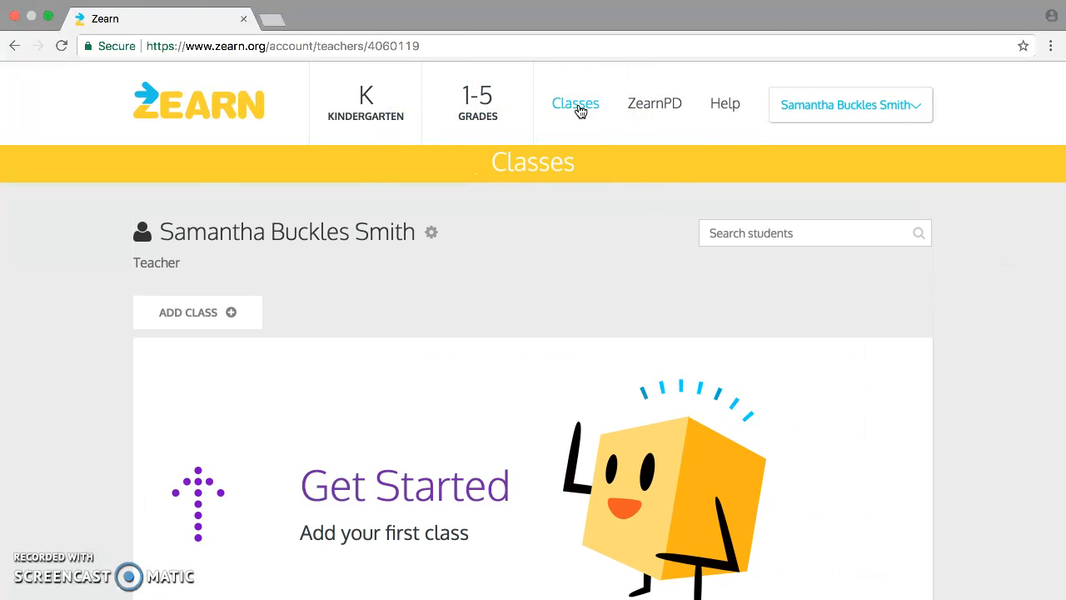
{"action": "scroll", "coordinate": [529, 209], "scroll_direction": "down", "scroll_amount": 1}
{"action": "scroll", "coordinate": [528, 208], "scroll_direction": "up", "scroll_amount": 1}
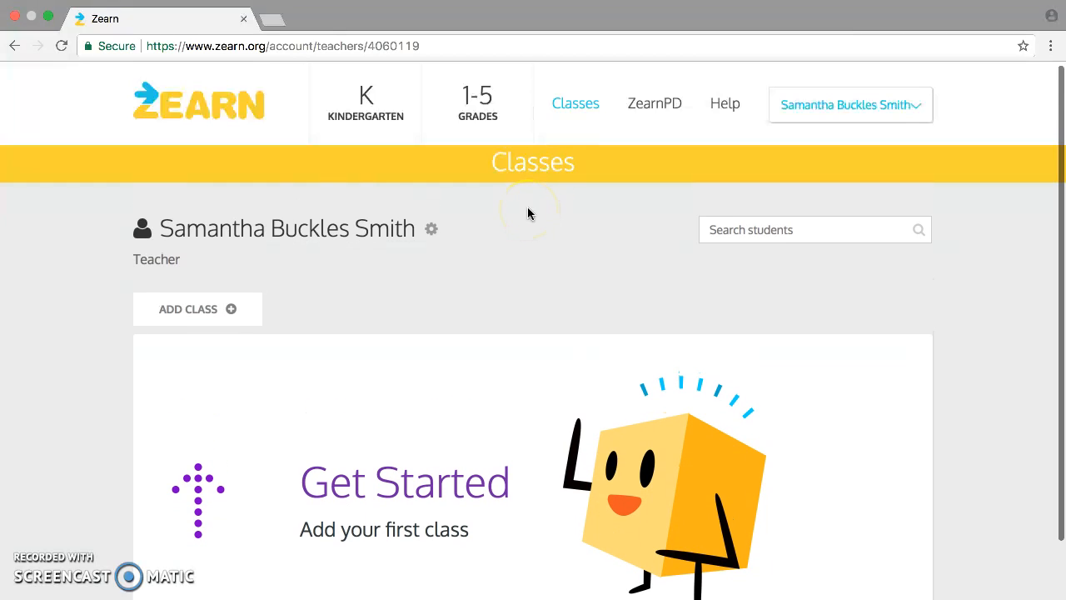
{"action": "left_click", "coordinate": [206, 316]}
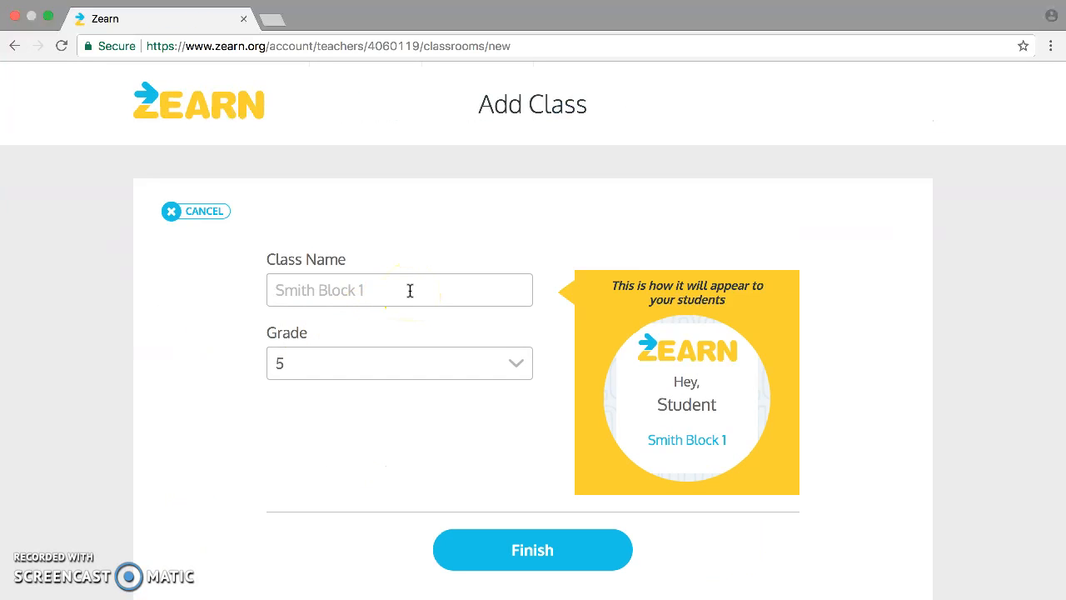
Name the new class Smith2017, keep Grade 5, and finish creating it
{"action": "left_click", "coordinate": [410, 290]}
{"action": "type", "text": "Smith2017"}
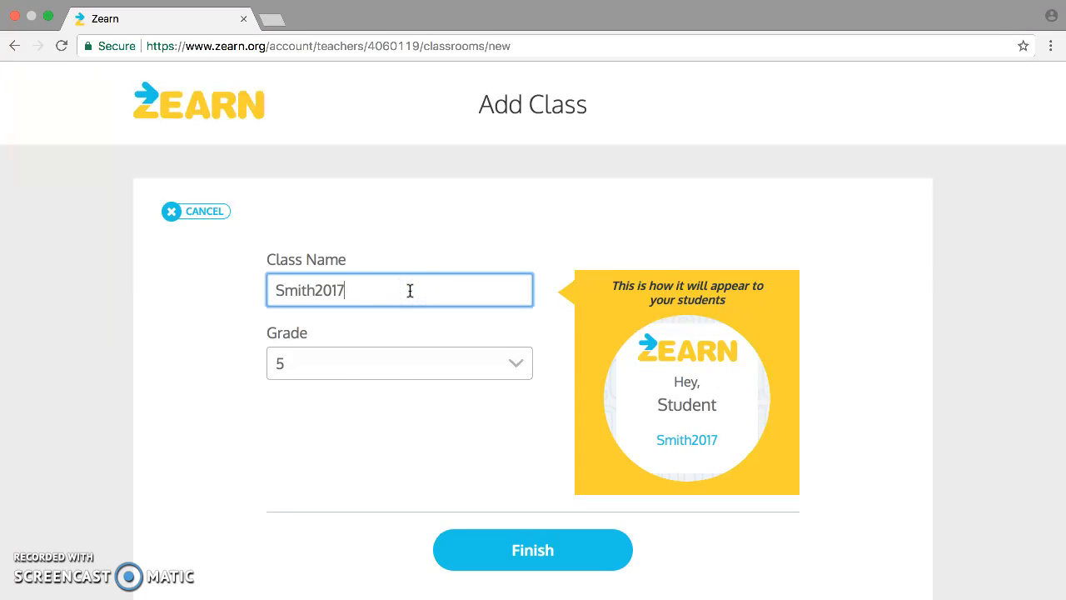
{"action": "left_click", "coordinate": [359, 361]}
{"action": "left_click", "coordinate": [358, 364]}
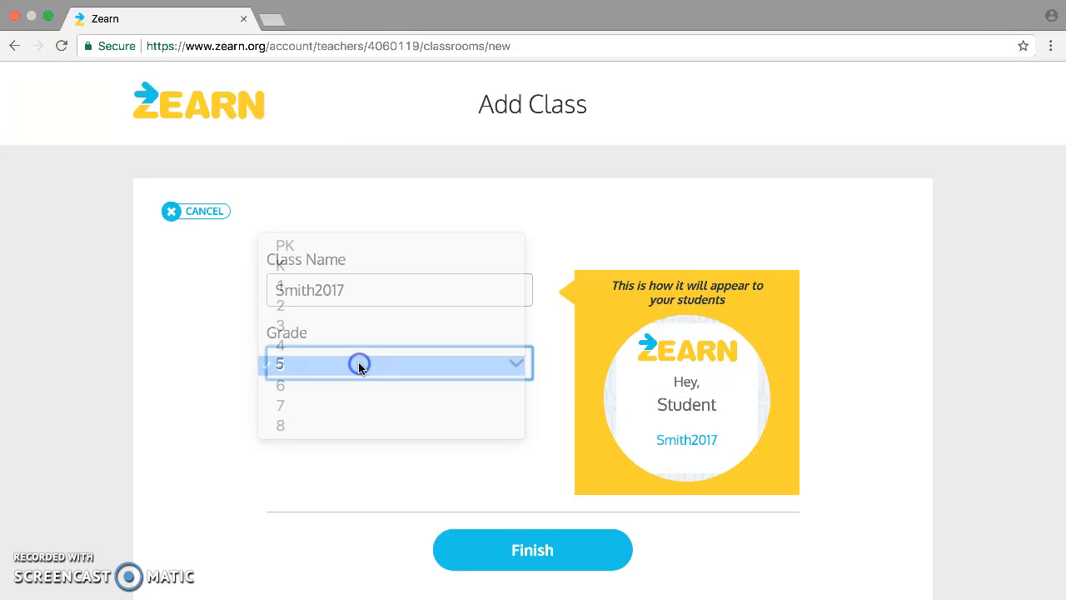
{"action": "left_click", "coordinate": [515, 559]}
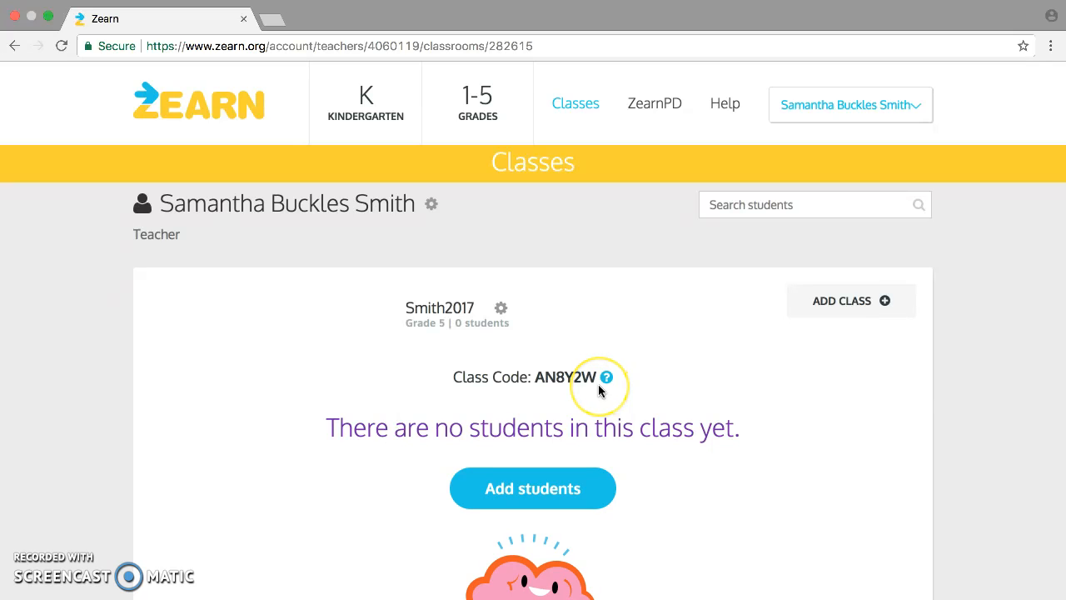
Scroll down the Smith2017 class page and open Add students
{"action": "scroll", "coordinate": [598, 388], "scroll_direction": "down", "scroll_amount": 1}
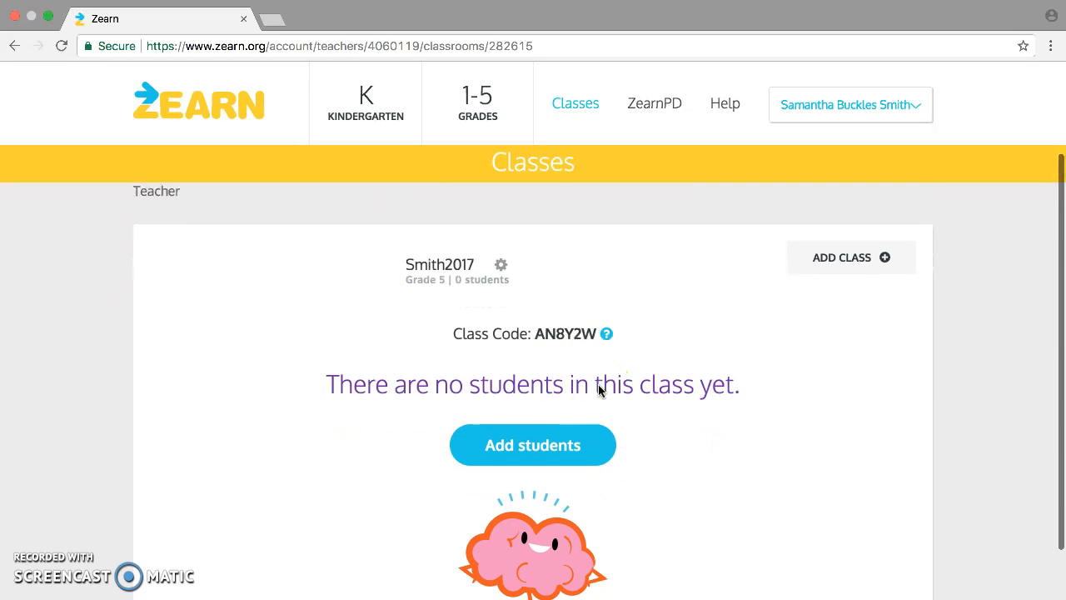
{"action": "scroll", "coordinate": [598, 388], "scroll_direction": "down", "scroll_amount": 2}
{"action": "scroll", "coordinate": [598, 389], "scroll_direction": "up", "scroll_amount": 3}
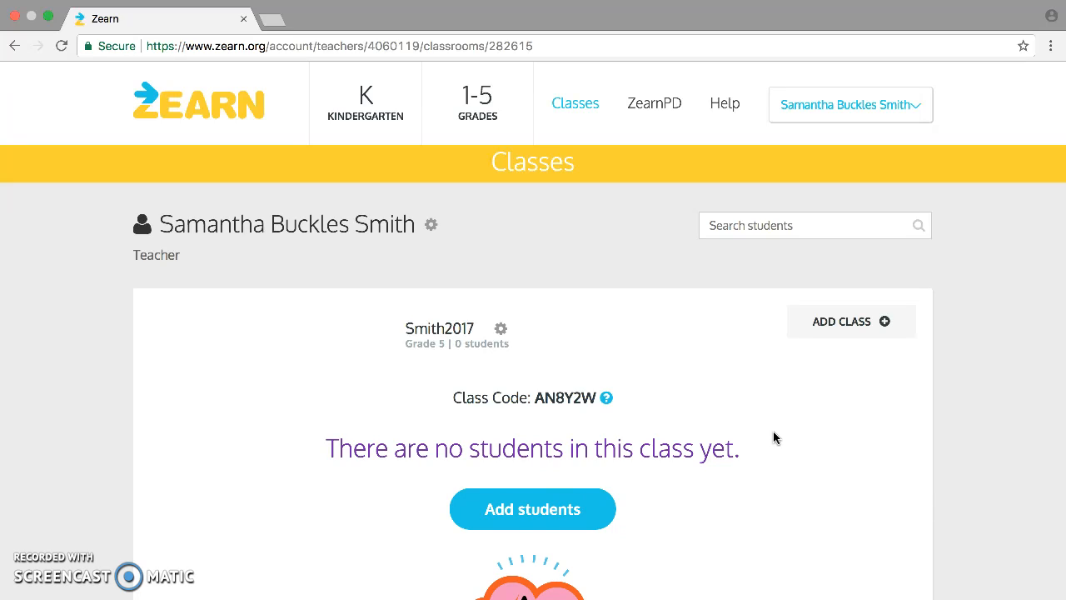
{"action": "scroll", "coordinate": [688, 500], "scroll_direction": "down", "scroll_amount": 2}
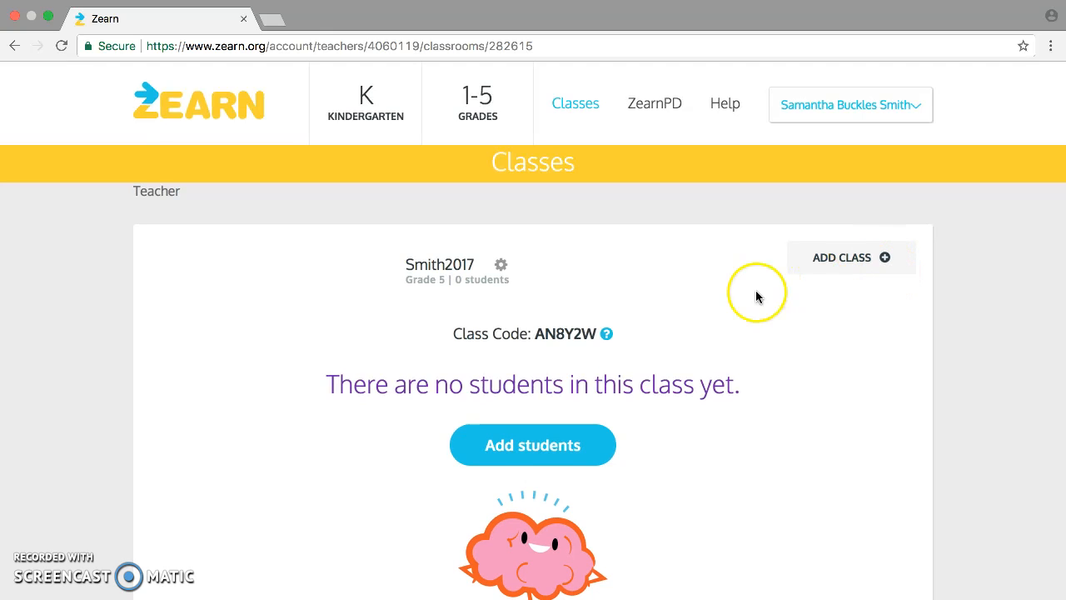
{"action": "left_click", "coordinate": [567, 447]}
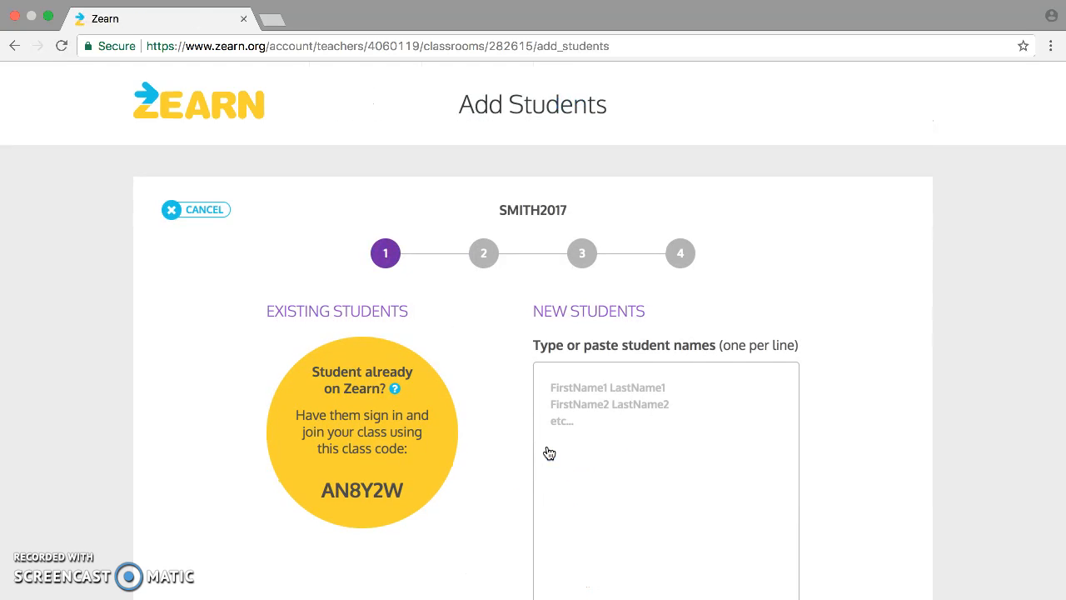
Enter one student's full name in the New Students box and scroll down to the Next button
{"action": "left_click", "coordinate": [584, 342]}
{"action": "left_click", "coordinate": [575, 341]}
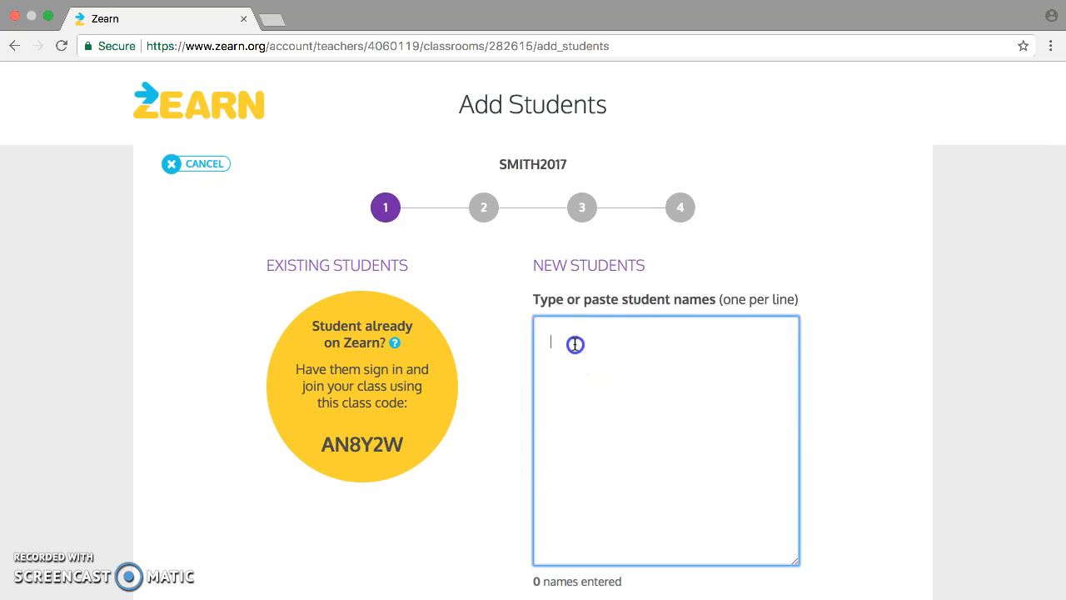
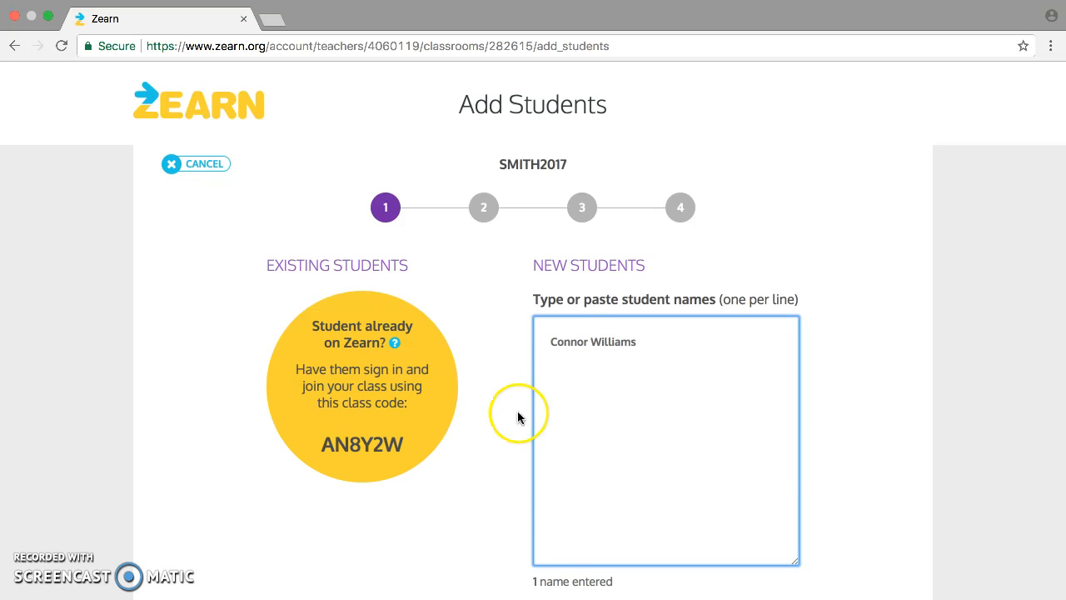
{"action": "key", "text": "Return"}
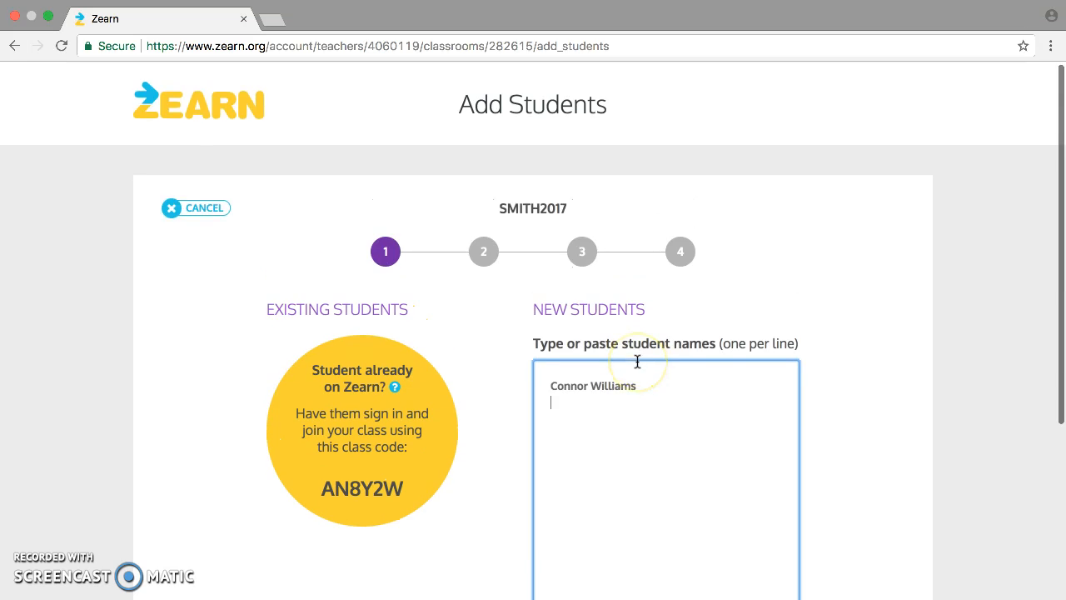
{"action": "scroll", "coordinate": [638, 361], "scroll_direction": "down", "scroll_amount": 1}
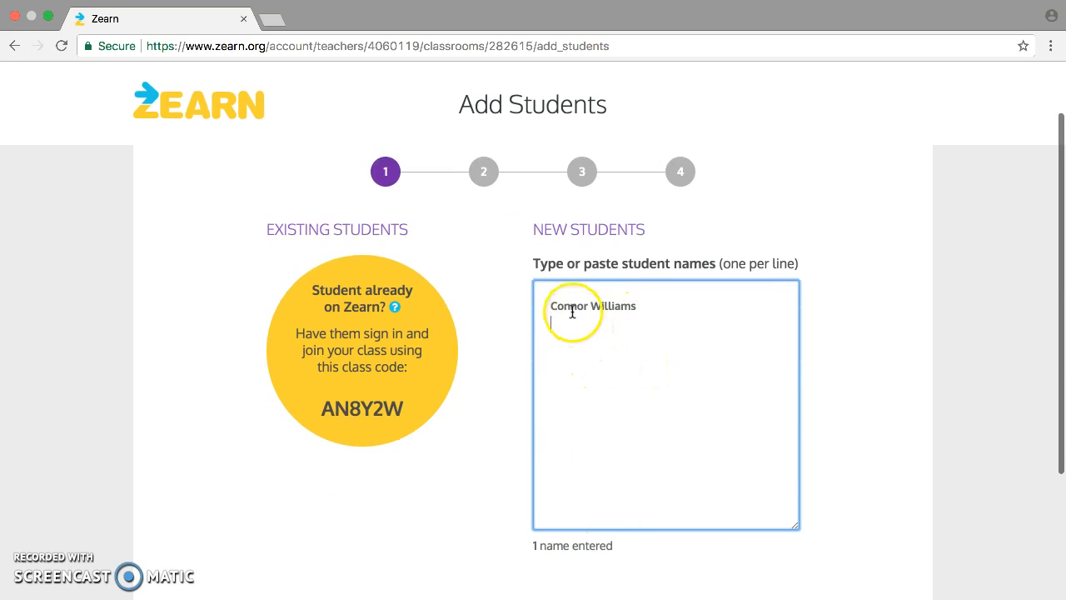
{"action": "left_click", "coordinate": [601, 324]}
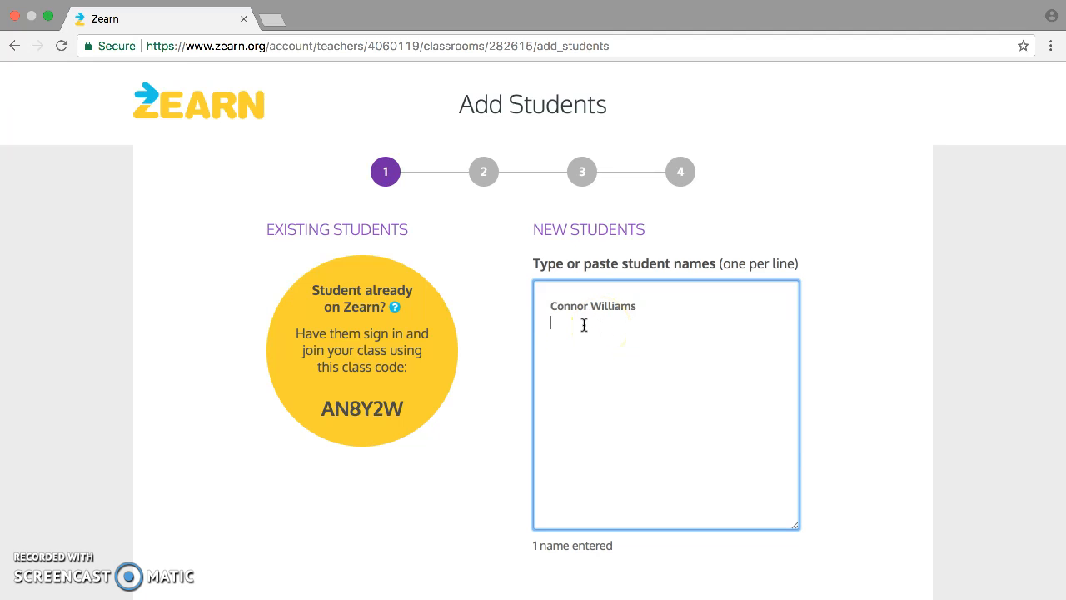
{"action": "scroll", "coordinate": [584, 504], "scroll_direction": "down", "scroll_amount": 1}
{"action": "scroll", "coordinate": [584, 505], "scroll_direction": "down", "scroll_amount": 1}
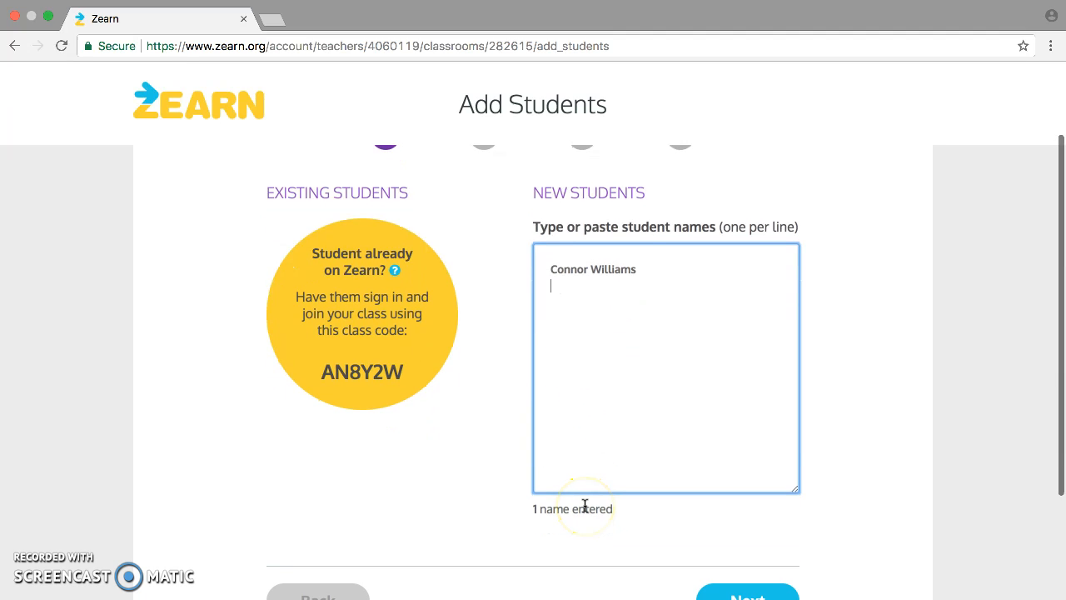
{"action": "scroll", "coordinate": [585, 505], "scroll_direction": "up", "scroll_amount": 1}
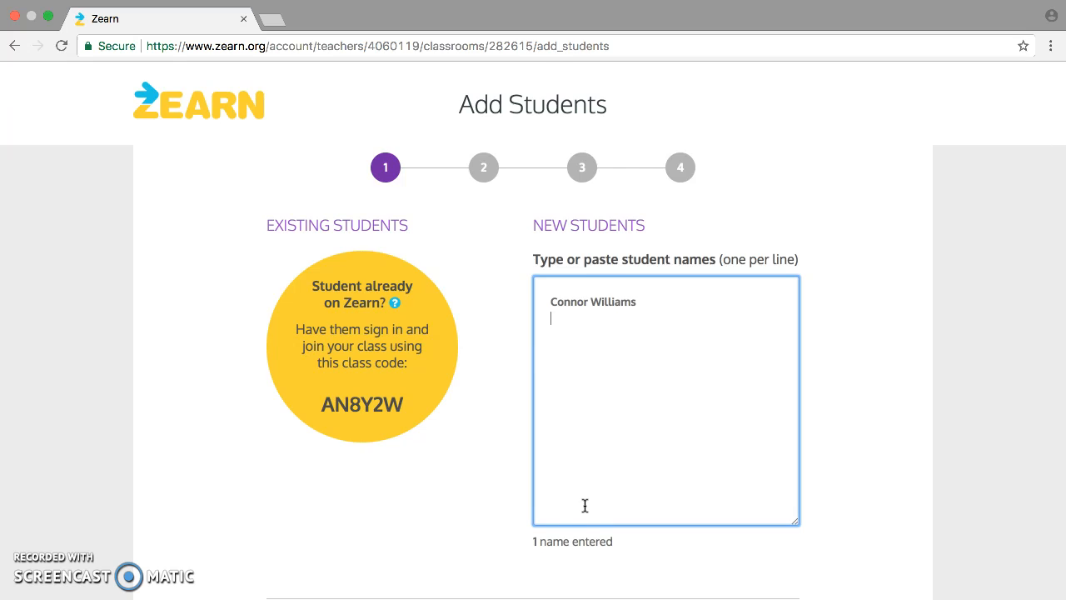
{"action": "scroll", "coordinate": [583, 499], "scroll_direction": "down", "scroll_amount": 2}
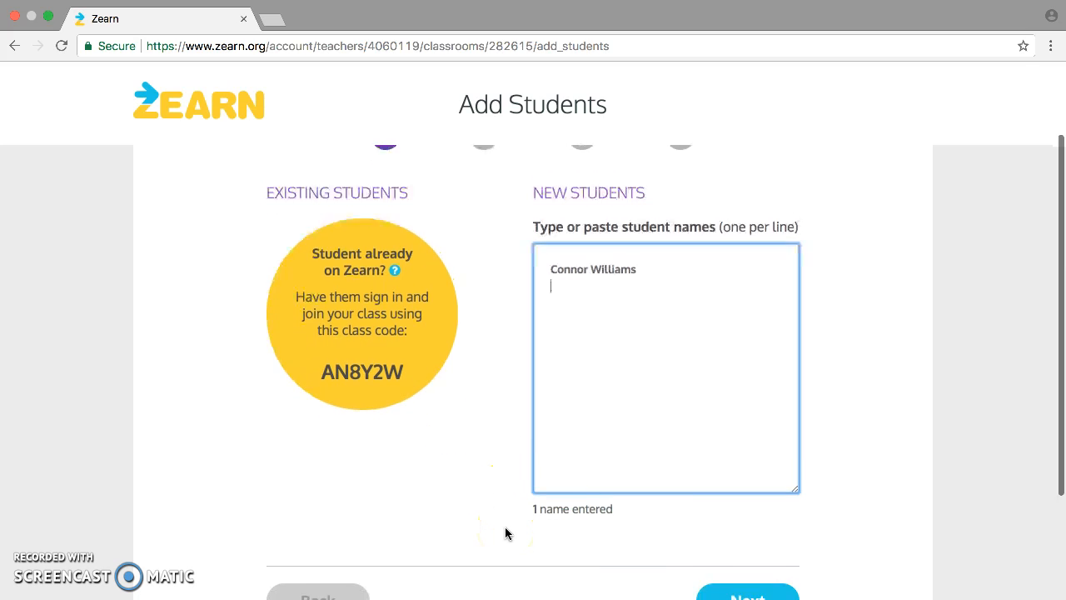
{"action": "scroll", "coordinate": [505, 526], "scroll_direction": "down", "scroll_amount": 1}
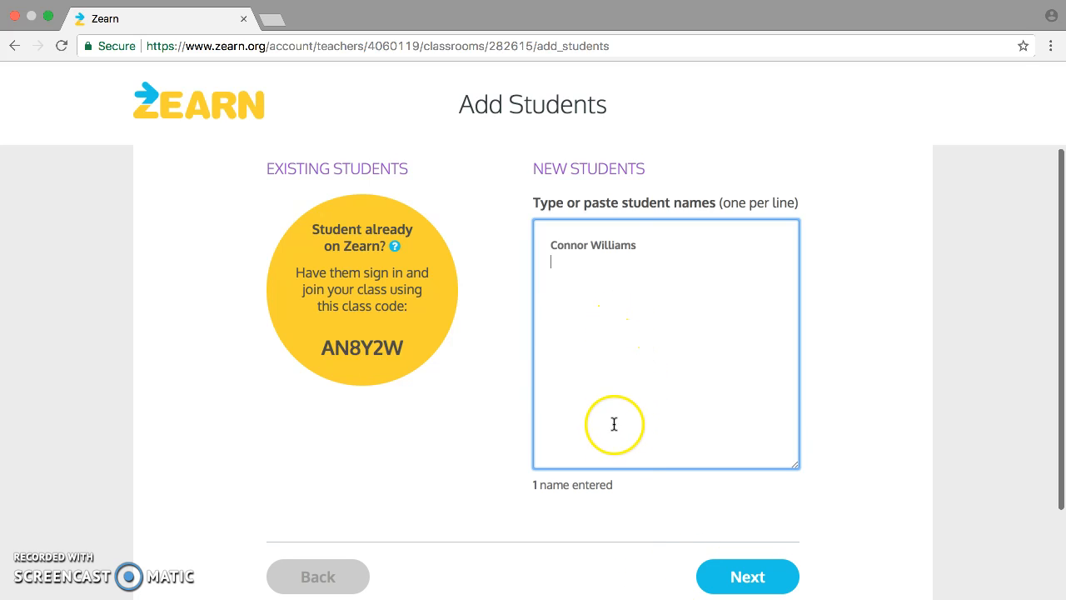
Advance to the usernames step and shorten the student's username by removing its trailing digits
{"action": "left_click", "coordinate": [727, 577]}
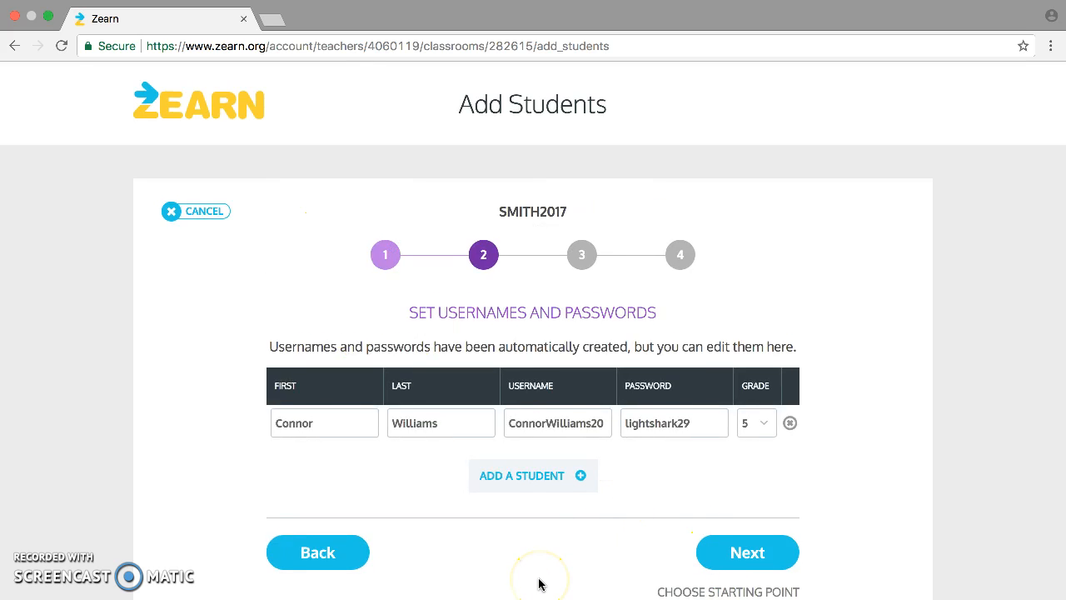
{"action": "scroll", "coordinate": [540, 579], "scroll_direction": "down", "scroll_amount": 1}
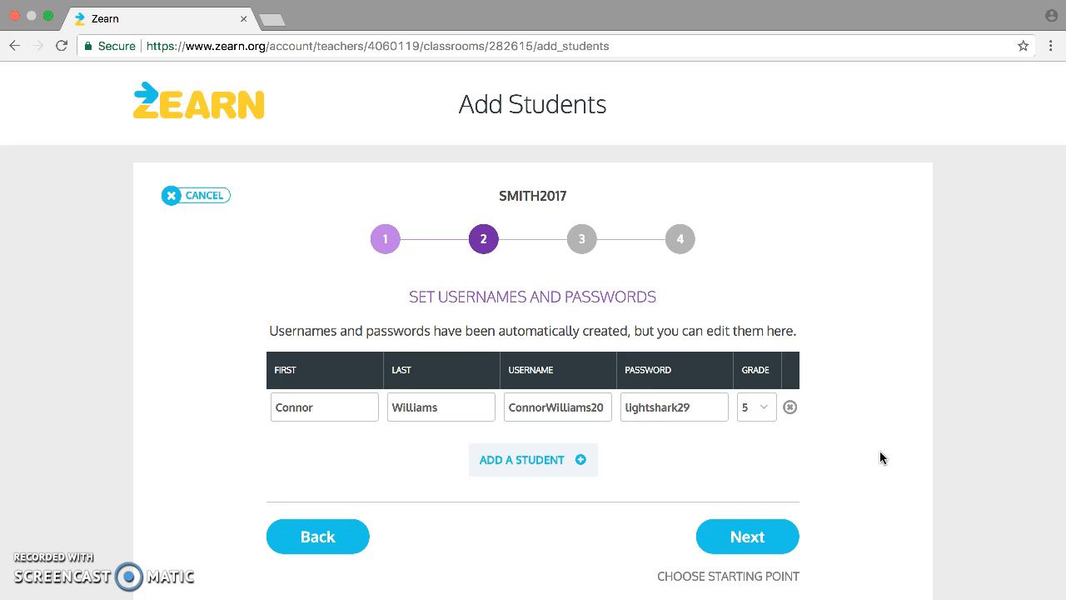
{"action": "left_click", "coordinate": [604, 407]}
{"action": "key", "text": "BackSpace"}
{"action": "key", "text": "BackSpace"}
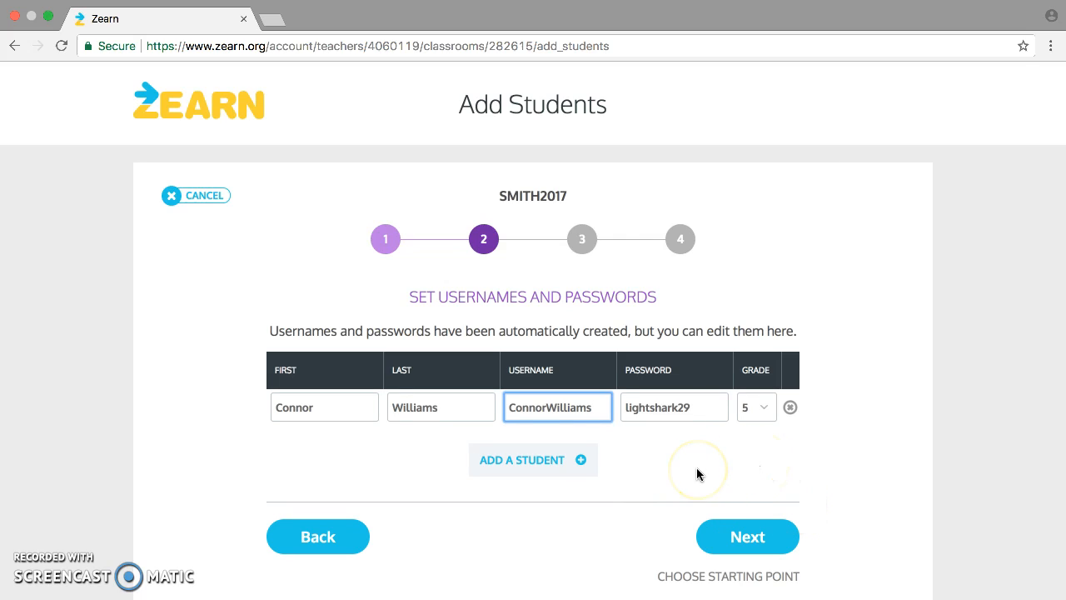
{"action": "left_click", "coordinate": [704, 411]}
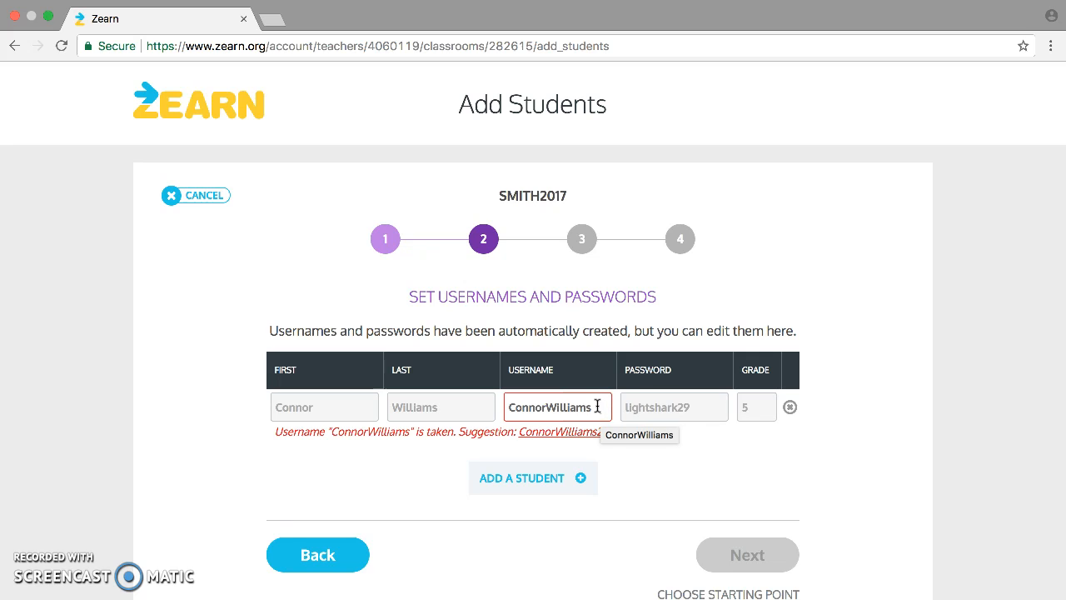
Append 1 to the rejected username and recheck its availability
{"action": "left_click", "coordinate": [593, 405]}
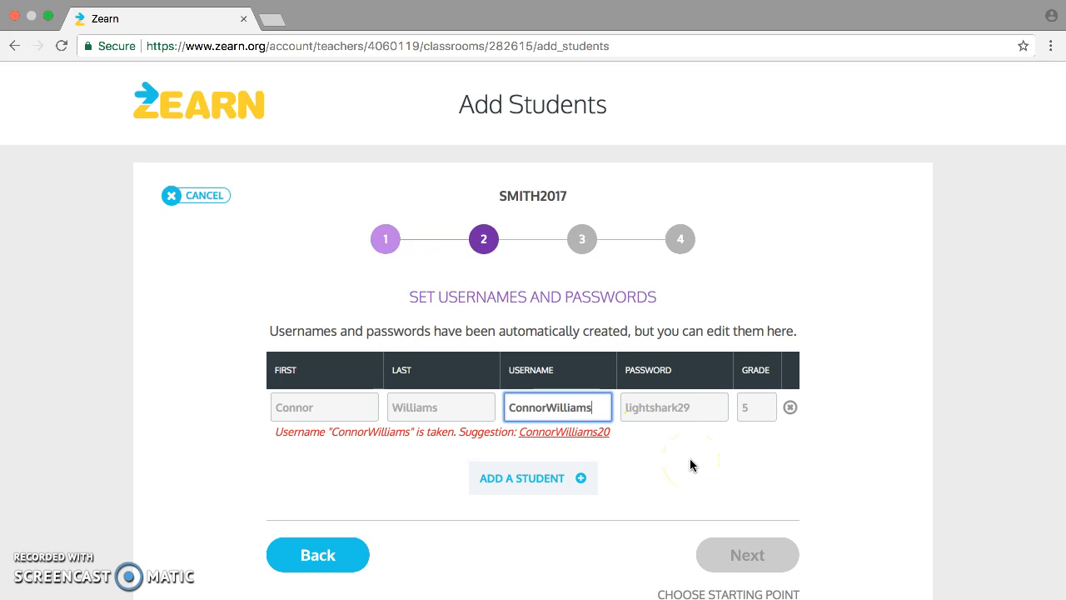
{"action": "type", "text": "1"}
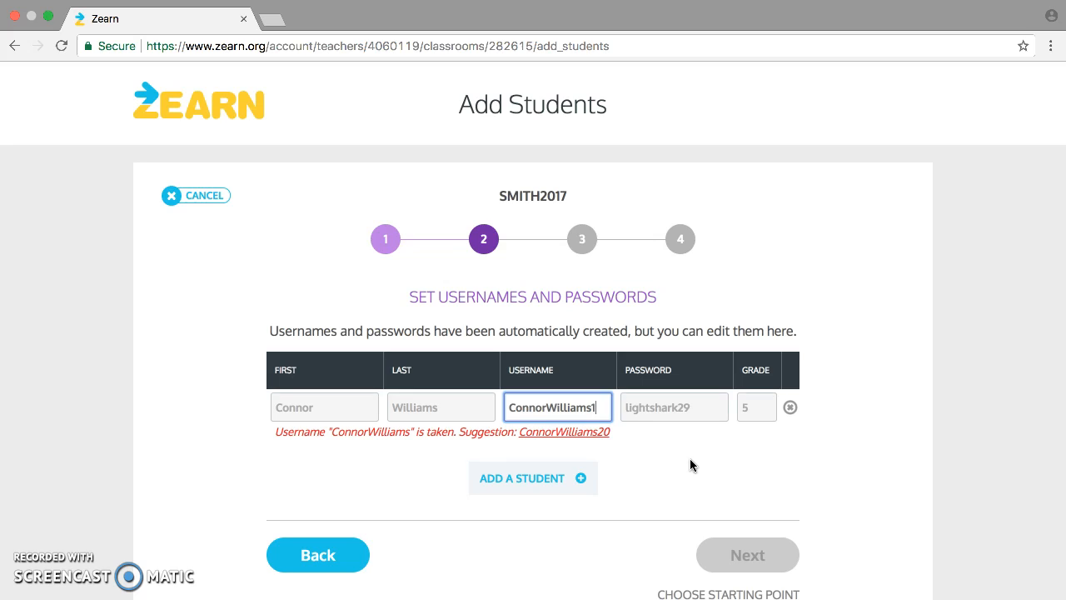
{"action": "left_click", "coordinate": [640, 405]}
{"action": "left_click", "coordinate": [600, 408]}
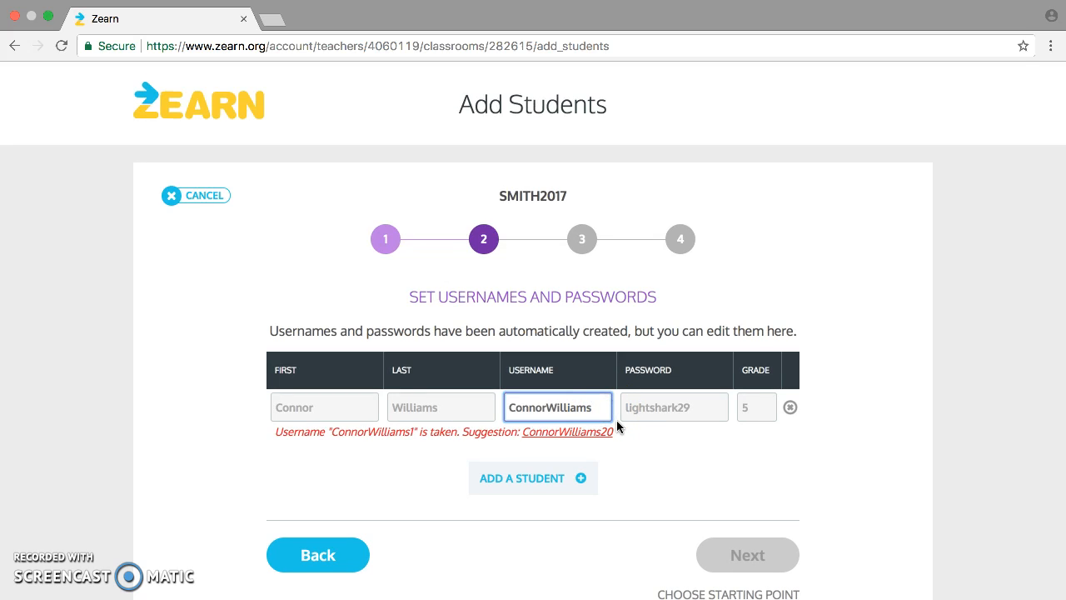
Restore the suggested username, replace the first student's password with a custom one, and add a second student row
{"action": "left_click", "coordinate": [658, 408]}
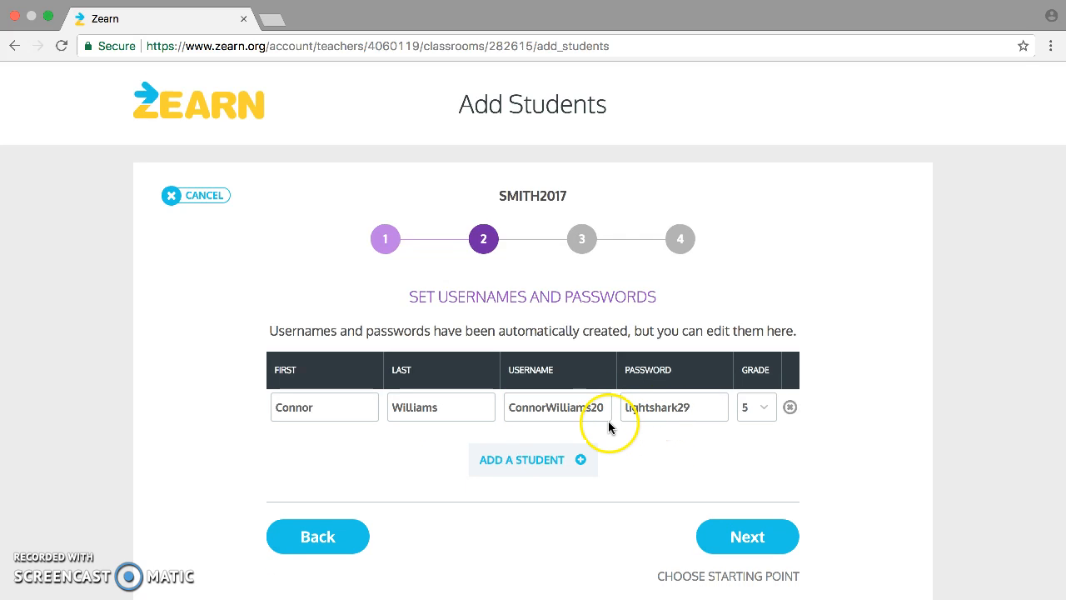
{"action": "left_click_drag", "start_coordinate": [698, 409], "coordinate": [626, 407]}
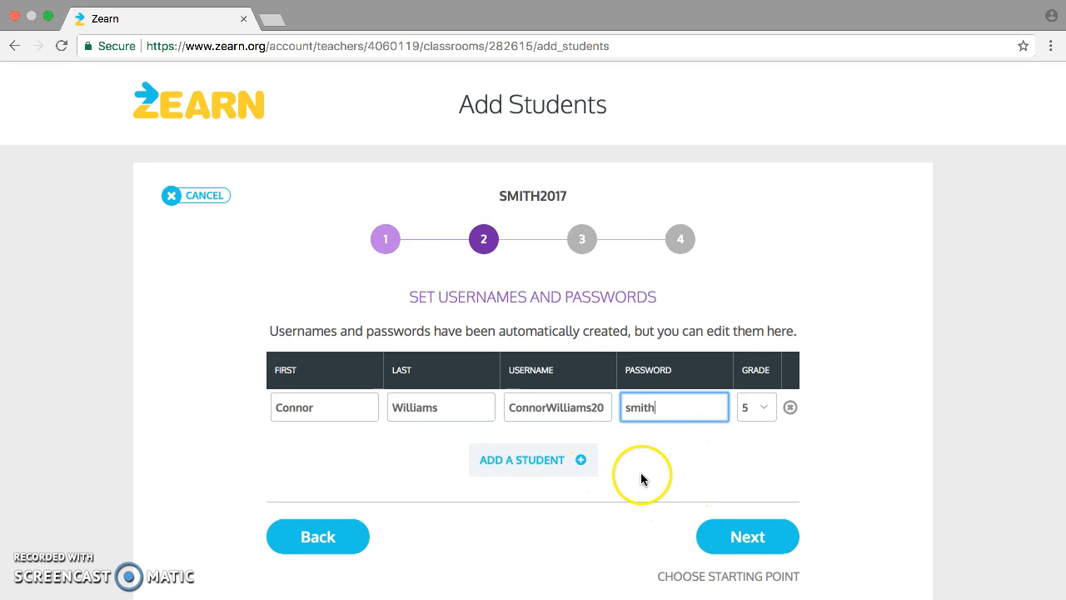
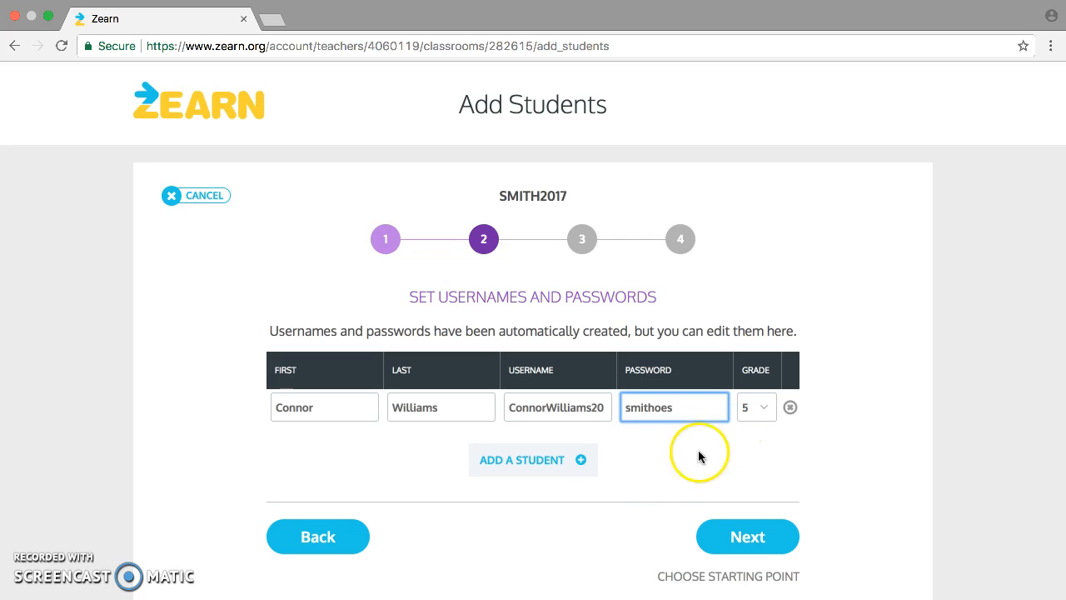
{"action": "left_click", "coordinate": [579, 465]}
Enter the second student's first and last name in the new row
{"action": "left_click", "coordinate": [345, 444]}
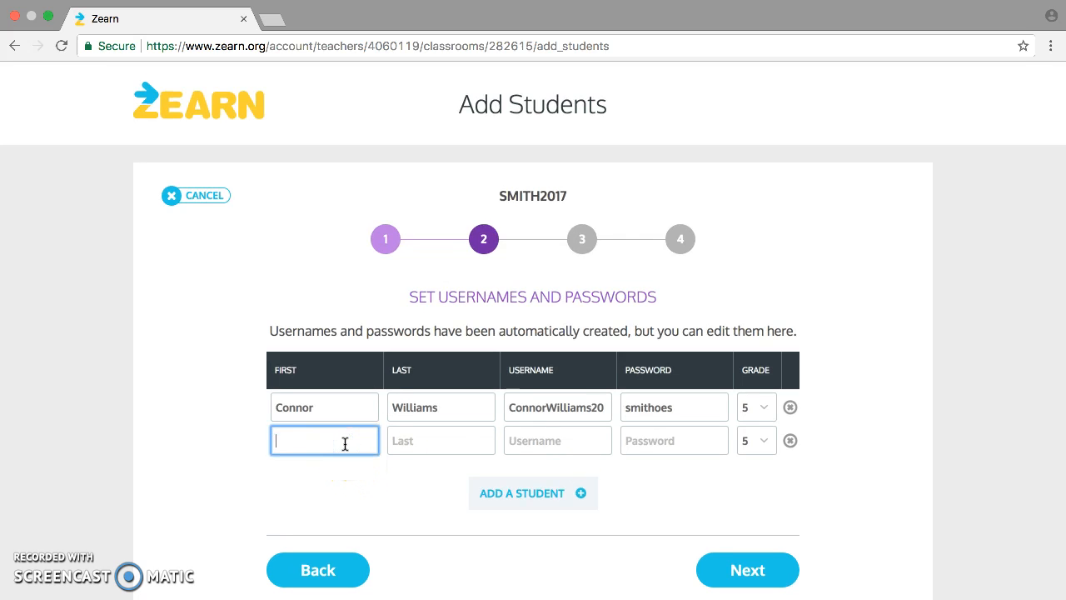
{"action": "key", "text": "Tab"}
{"action": "key", "text": "Tab"}
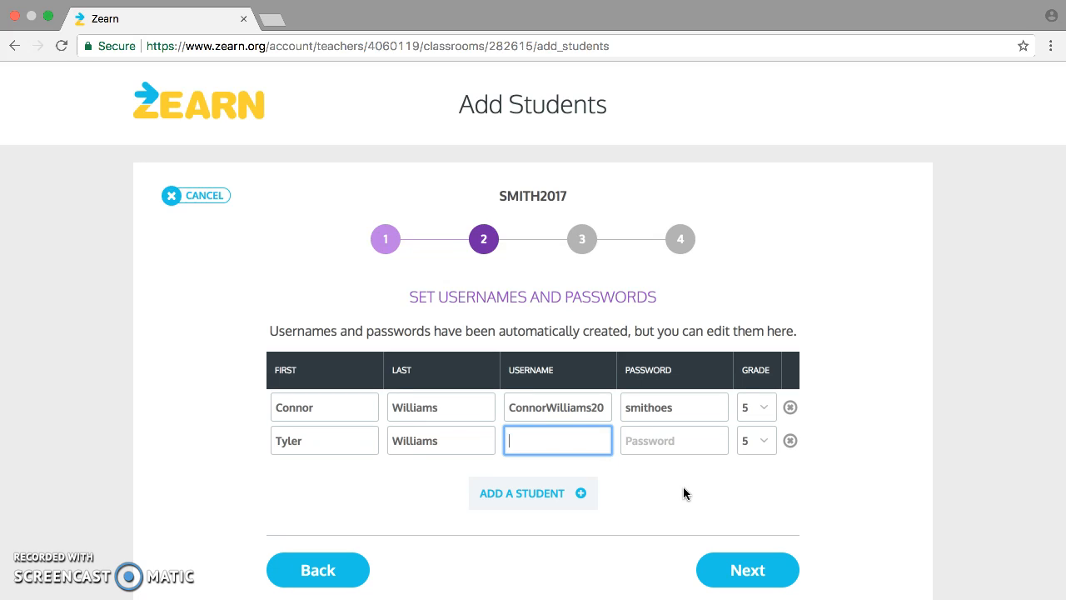
Replace the second student's already-taken username with the suggested available one
{"action": "left_click", "coordinate": [734, 573]}
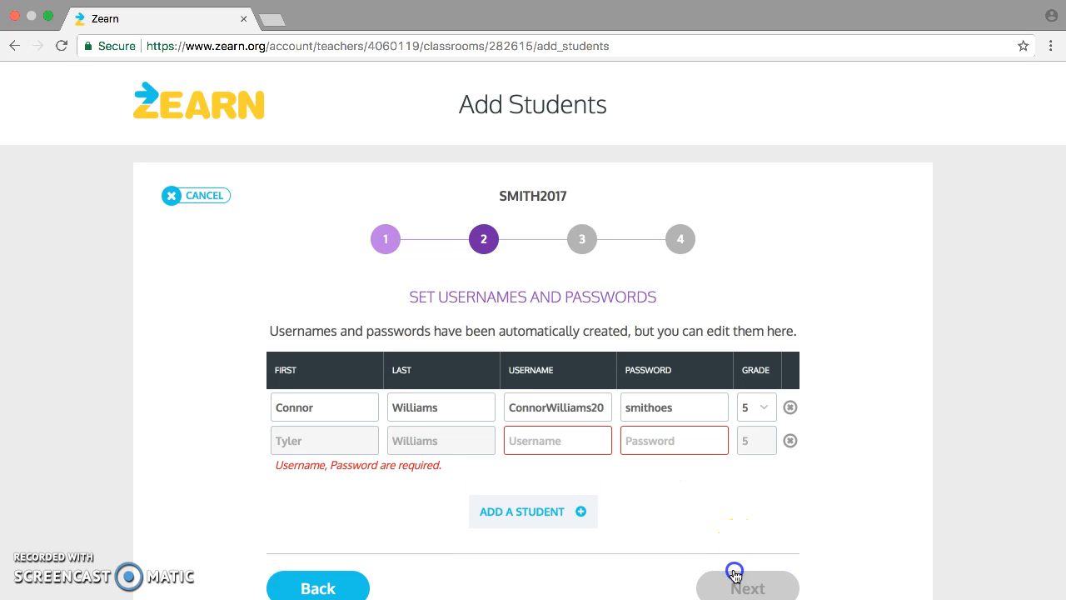
{"action": "left_click", "coordinate": [581, 443]}
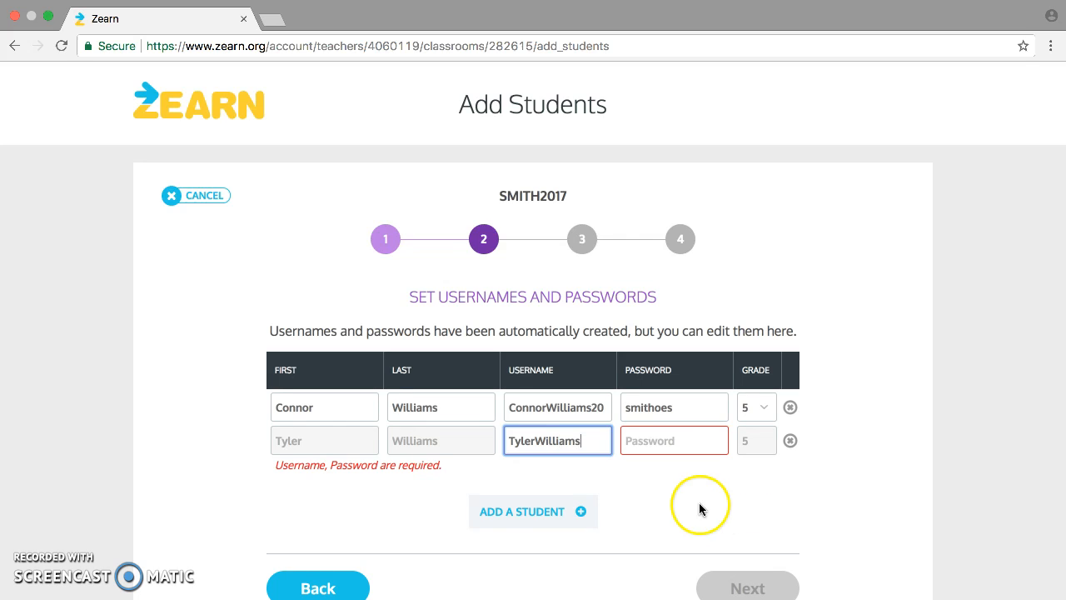
{"action": "left_click", "coordinate": [635, 440]}
{"action": "left_click", "coordinate": [596, 440]}
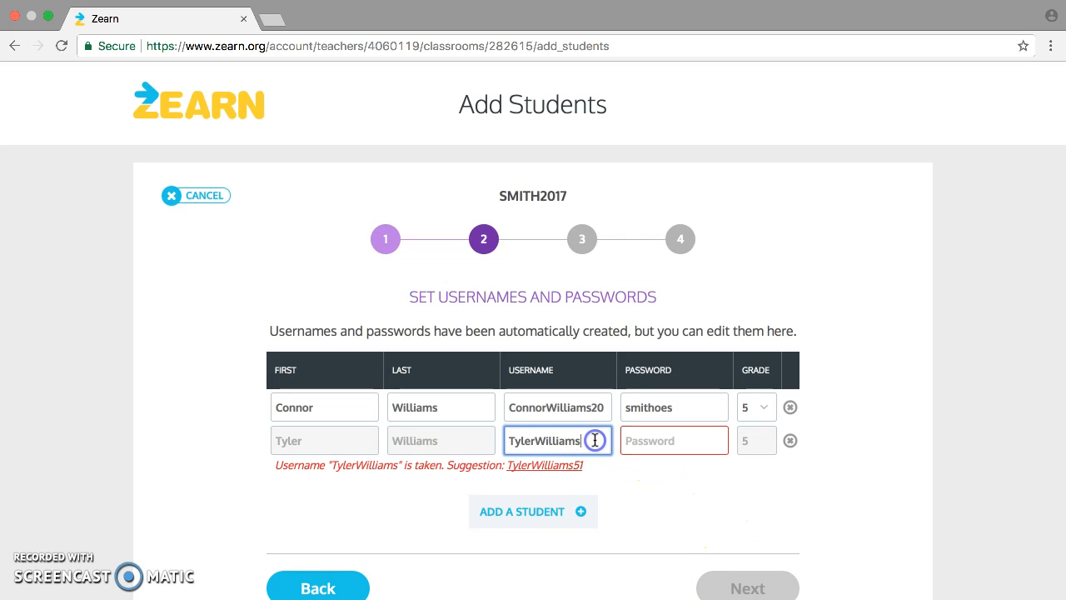
{"action": "type", "text": "21"}
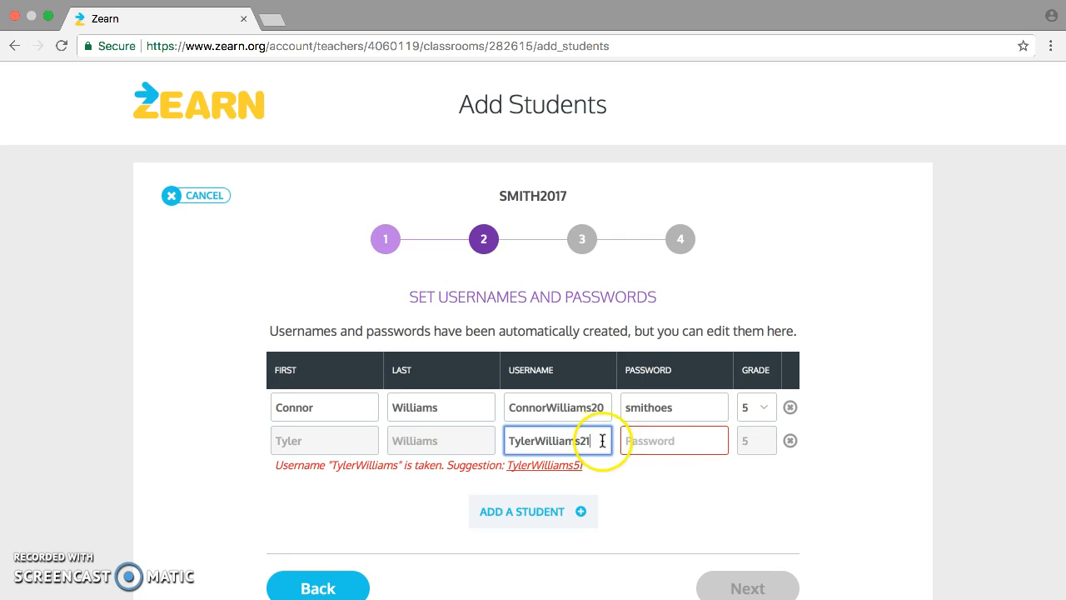
{"action": "key", "text": "BackSpace"}
{"action": "key", "text": "BackSpace"}
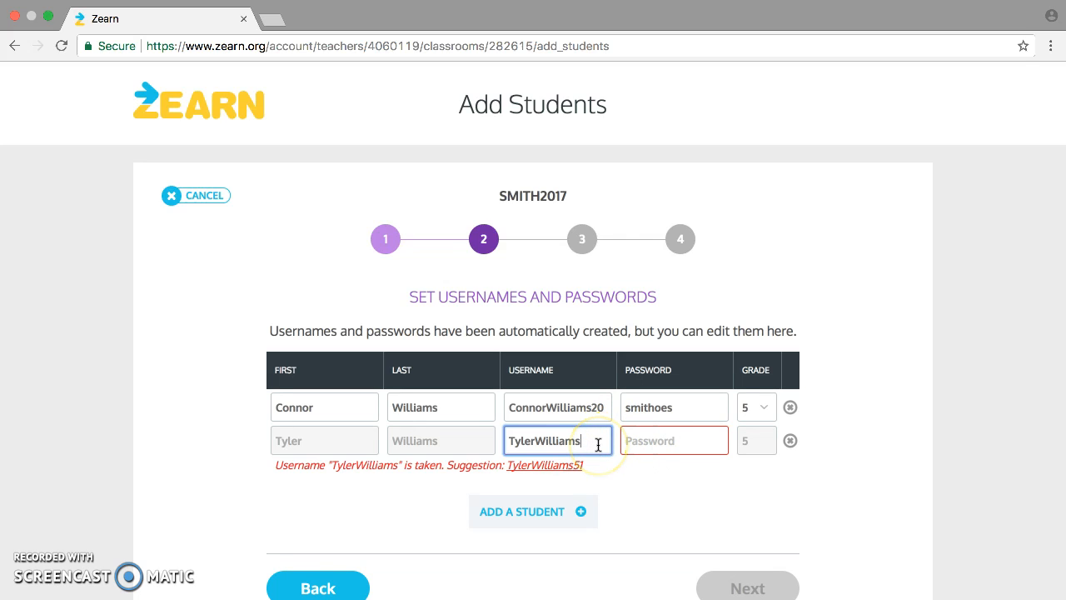
{"action": "type", "text": "51"}
{"action": "left_click", "coordinate": [656, 443]}
{"action": "left_click", "coordinate": [599, 448]}
Give the second student the same custom password as the first and continue to step 3
{"action": "left_click", "coordinate": [643, 442]}
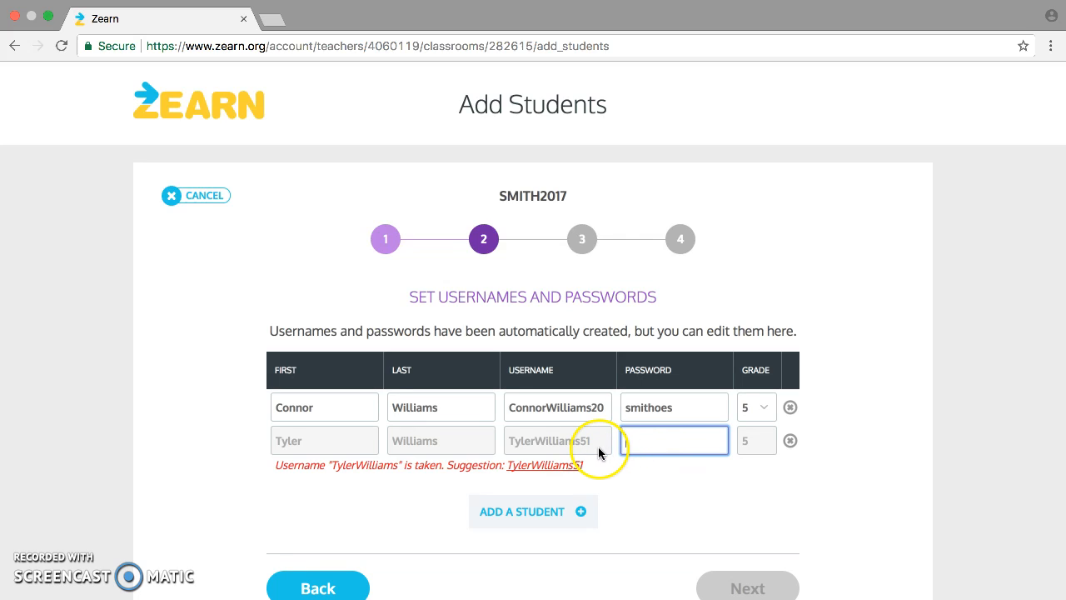
{"action": "left_click", "coordinate": [707, 408]}
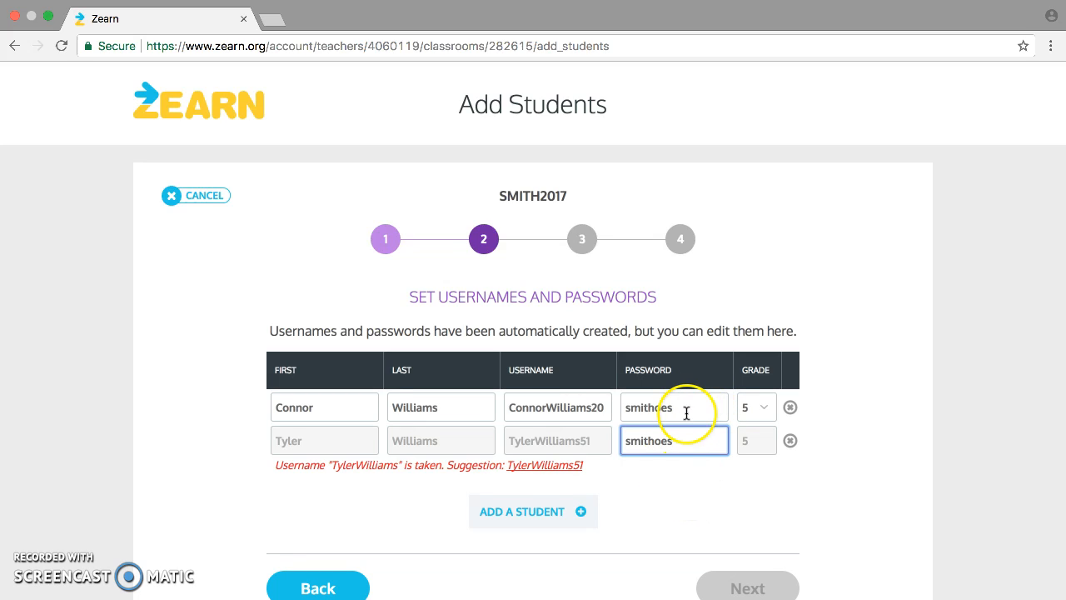
{"action": "left_click", "coordinate": [676, 442]}
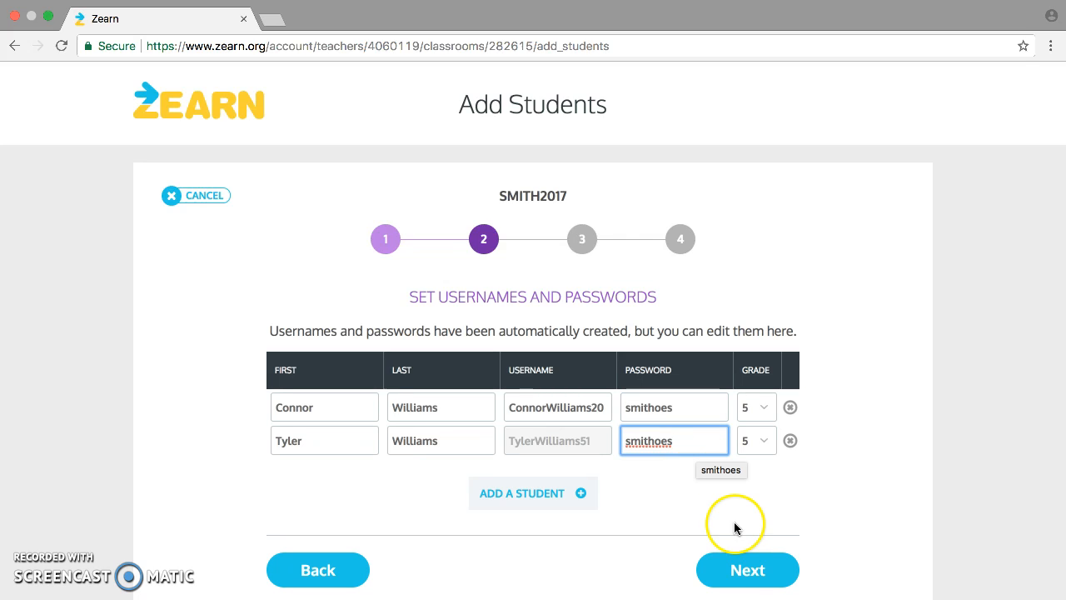
{"action": "left_click", "coordinate": [744, 574]}
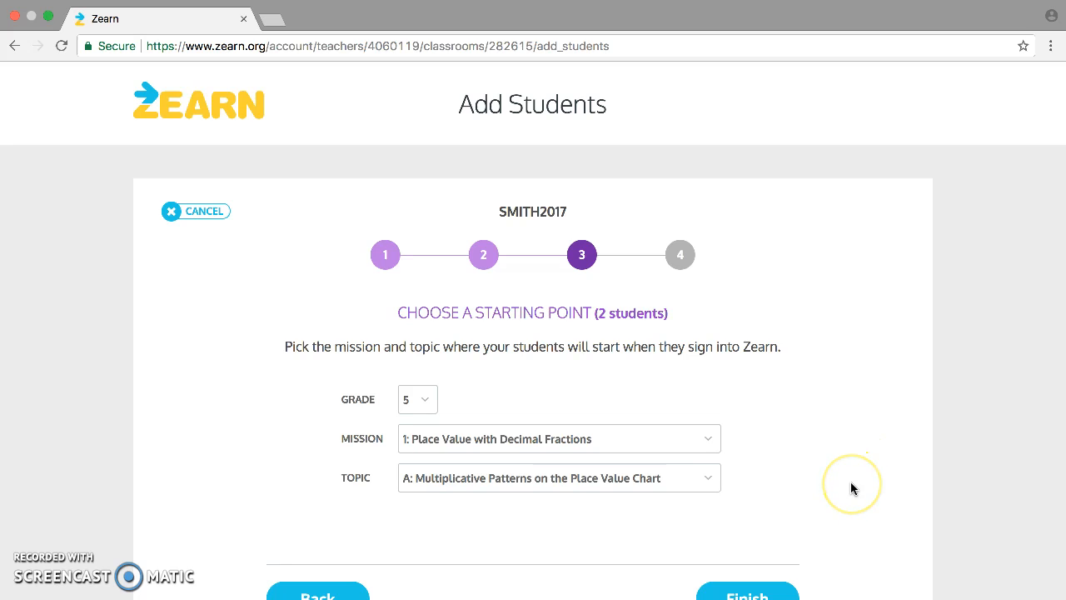
Keep Mission 1 and Topic A as the starting point and finish adding both students
{"action": "scroll", "coordinate": [851, 489], "scroll_direction": "down", "scroll_amount": 1}
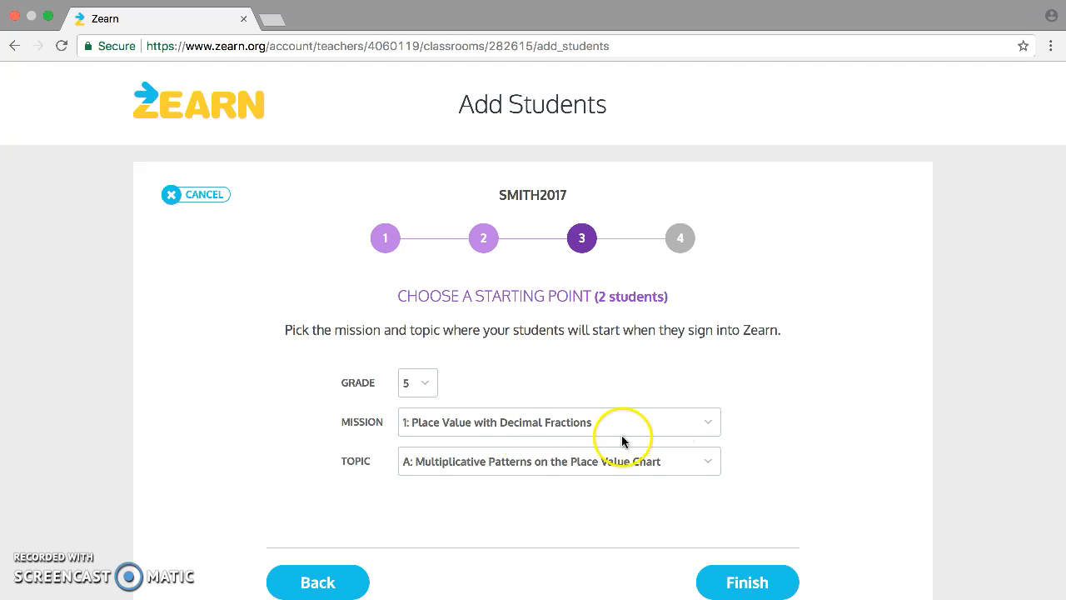
{"action": "left_click", "coordinate": [711, 422]}
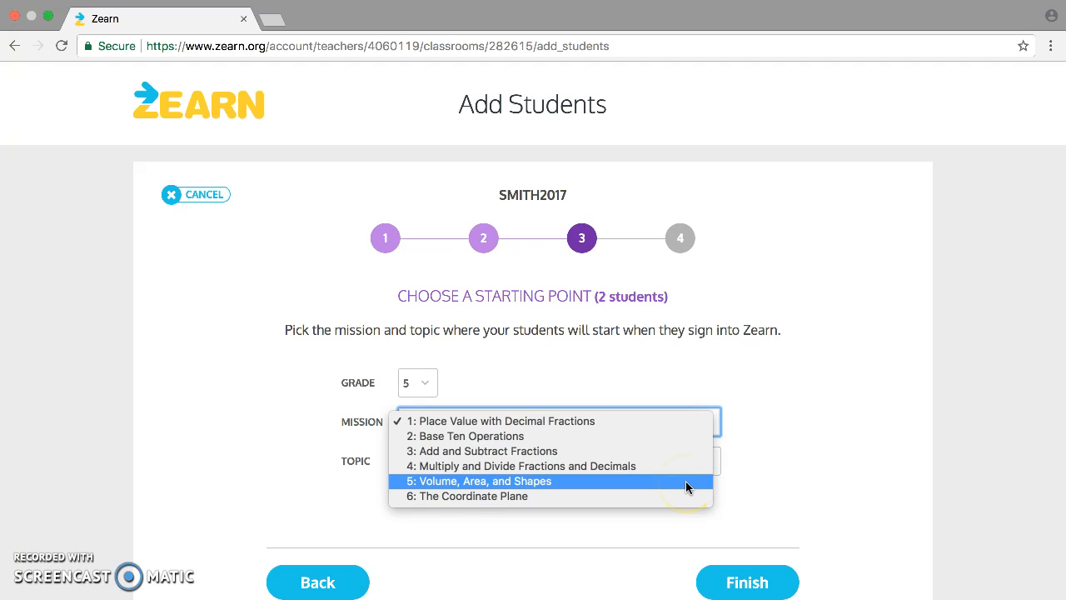
{"action": "left_click", "coordinate": [691, 413]}
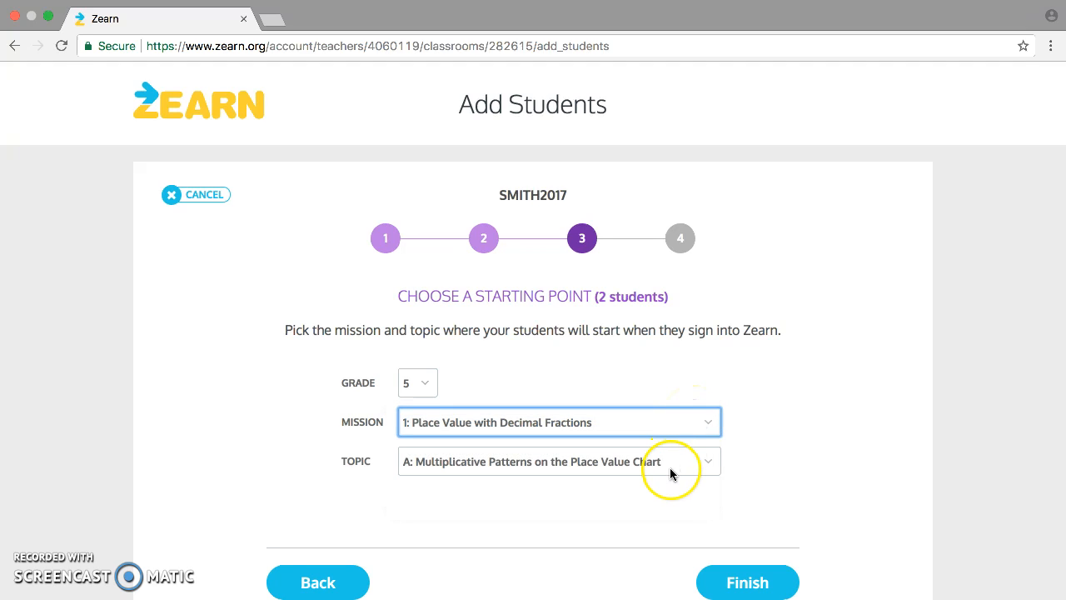
{"action": "left_click", "coordinate": [670, 468]}
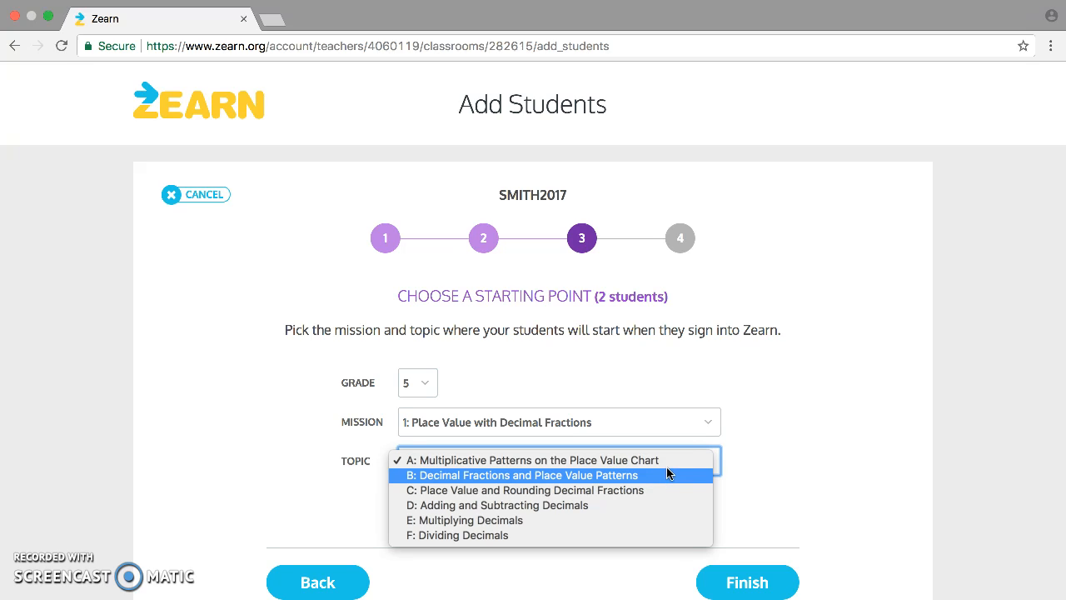
{"action": "left_click", "coordinate": [649, 503]}
{"action": "left_click", "coordinate": [767, 447]}
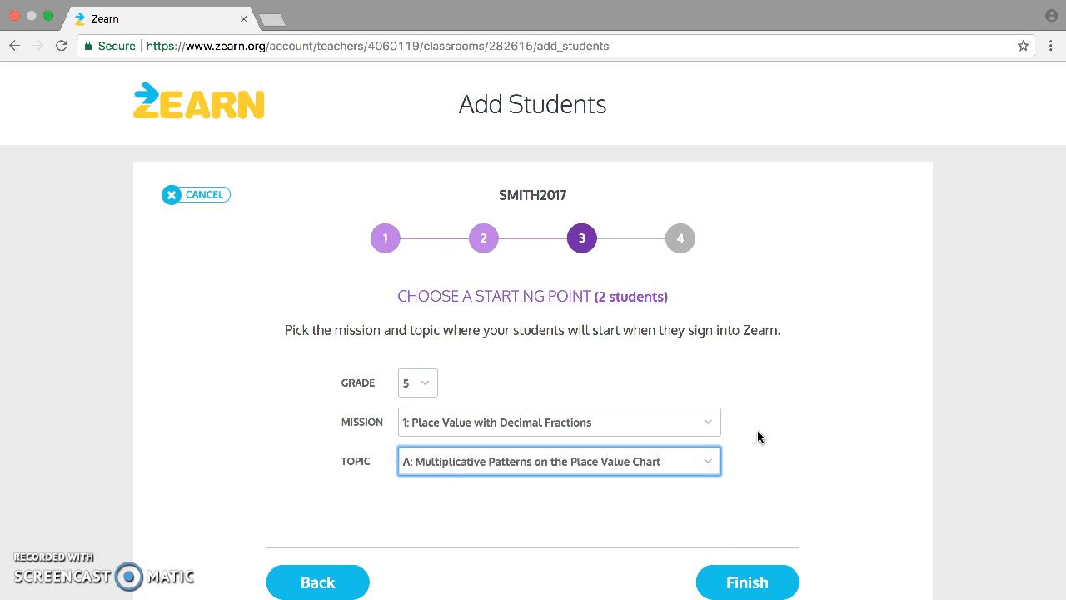
{"action": "left_click", "coordinate": [707, 462]}
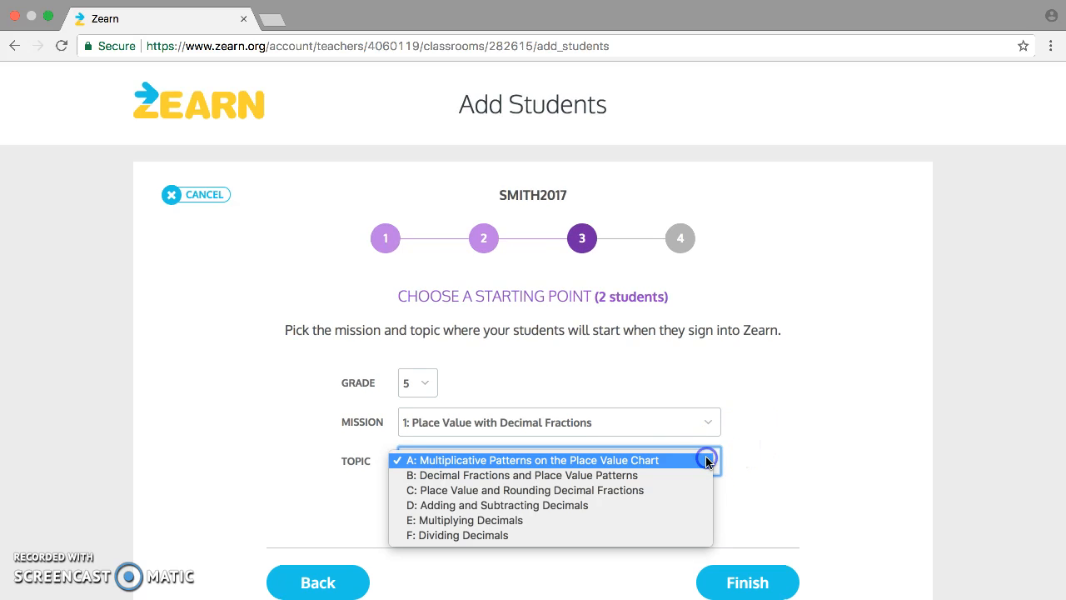
{"action": "left_click", "coordinate": [760, 469]}
{"action": "left_click", "coordinate": [749, 583]}
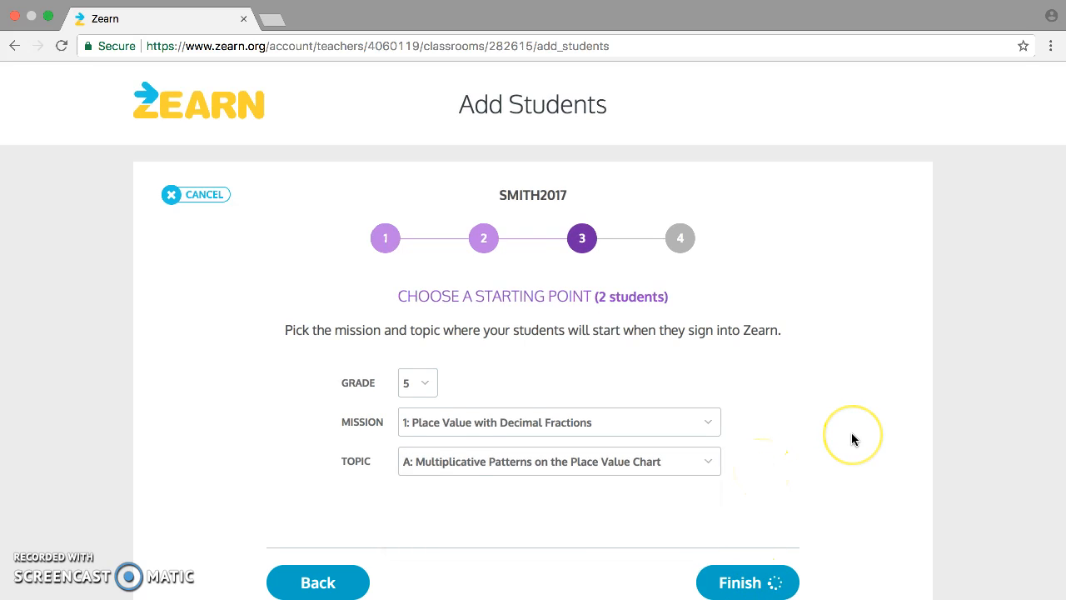
{"action": "scroll", "coordinate": [852, 435], "scroll_direction": "down", "scroll_amount": 1}
Scroll through the Congratulations page to review the class code and sample login card
{"action": "scroll", "coordinate": [852, 433], "scroll_direction": "down", "scroll_amount": 2}
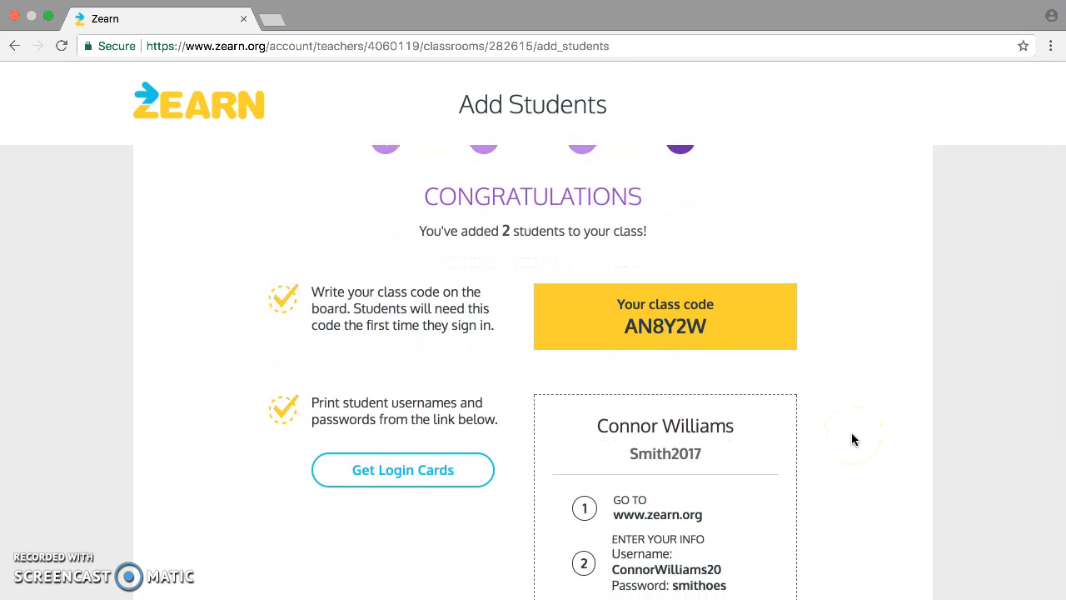
{"action": "scroll", "coordinate": [852, 433], "scroll_direction": "down", "scroll_amount": 2}
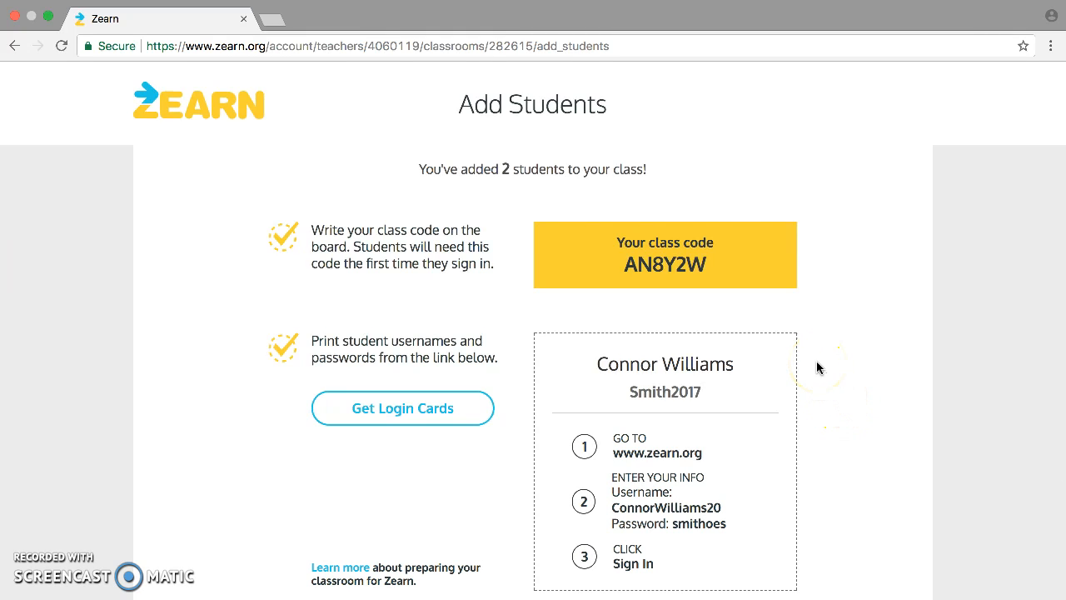
{"action": "scroll", "coordinate": [801, 371], "scroll_direction": "down", "scroll_amount": 2}
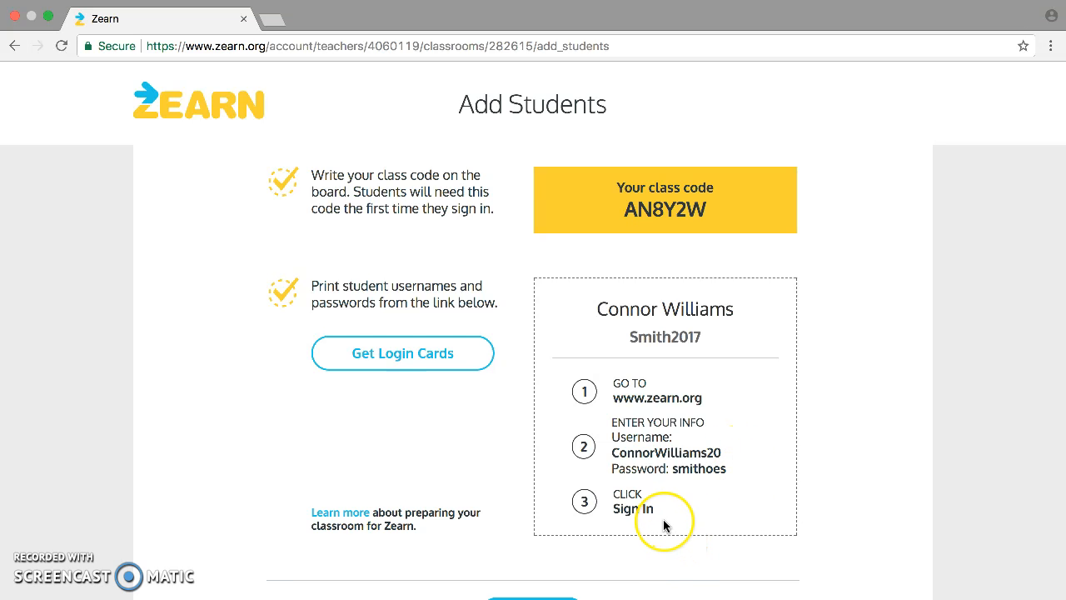
{"action": "scroll", "coordinate": [663, 519], "scroll_direction": "up", "scroll_amount": 3}
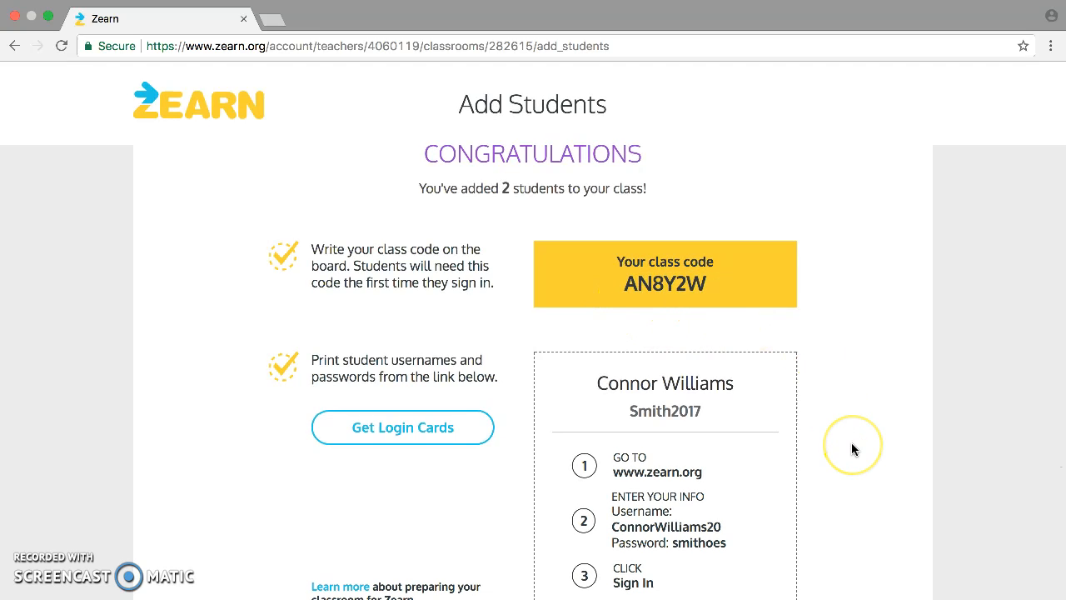
{"action": "scroll", "coordinate": [851, 443], "scroll_direction": "down", "scroll_amount": 3}
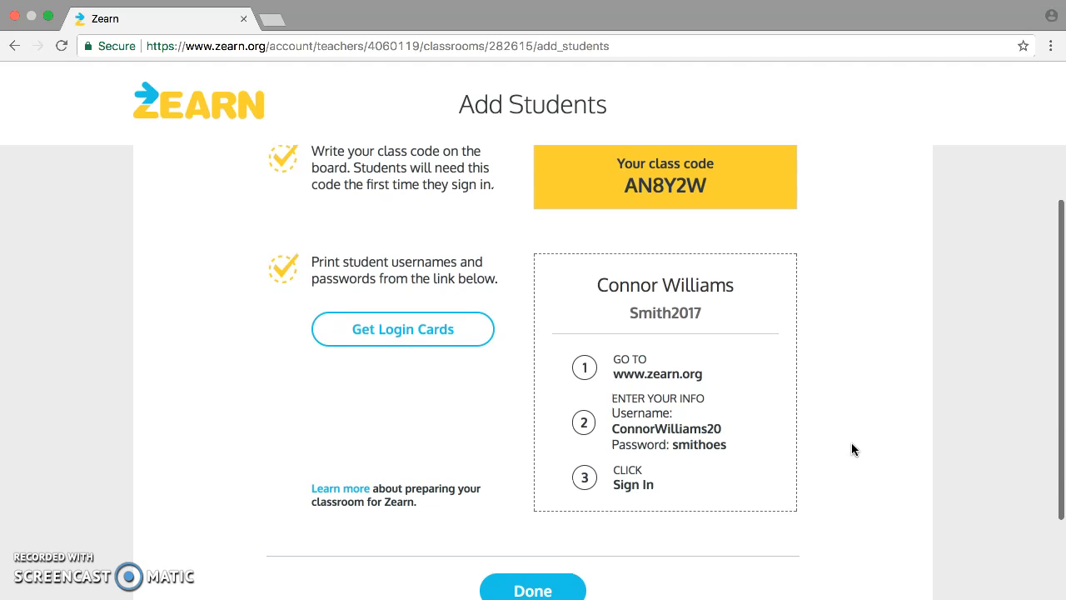
Return to the Classes page, check both students on the roster, and bring up the Progress report
{"action": "left_click", "coordinate": [558, 593]}
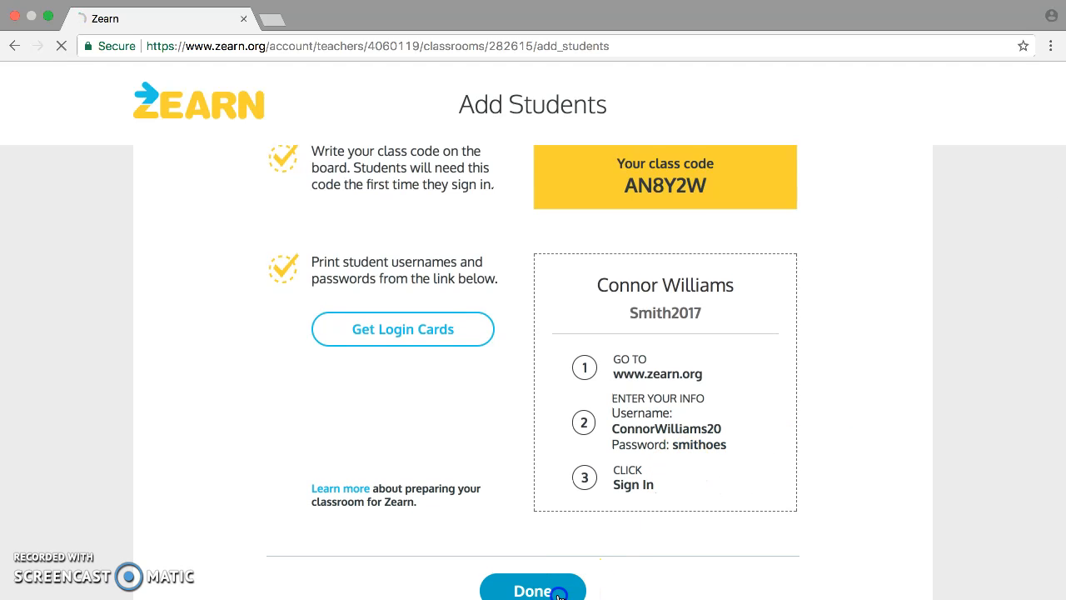
{"action": "left_click", "coordinate": [603, 483]}
{"action": "scroll", "coordinate": [604, 481], "scroll_direction": "down", "scroll_amount": 2}
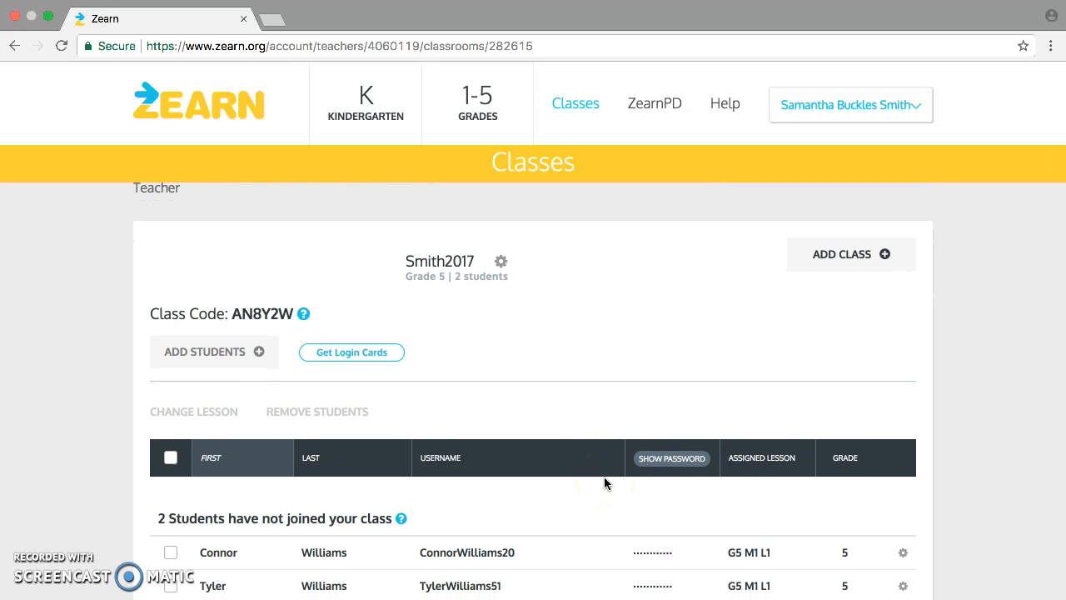
{"action": "scroll", "coordinate": [604, 483], "scroll_direction": "down", "scroll_amount": 2}
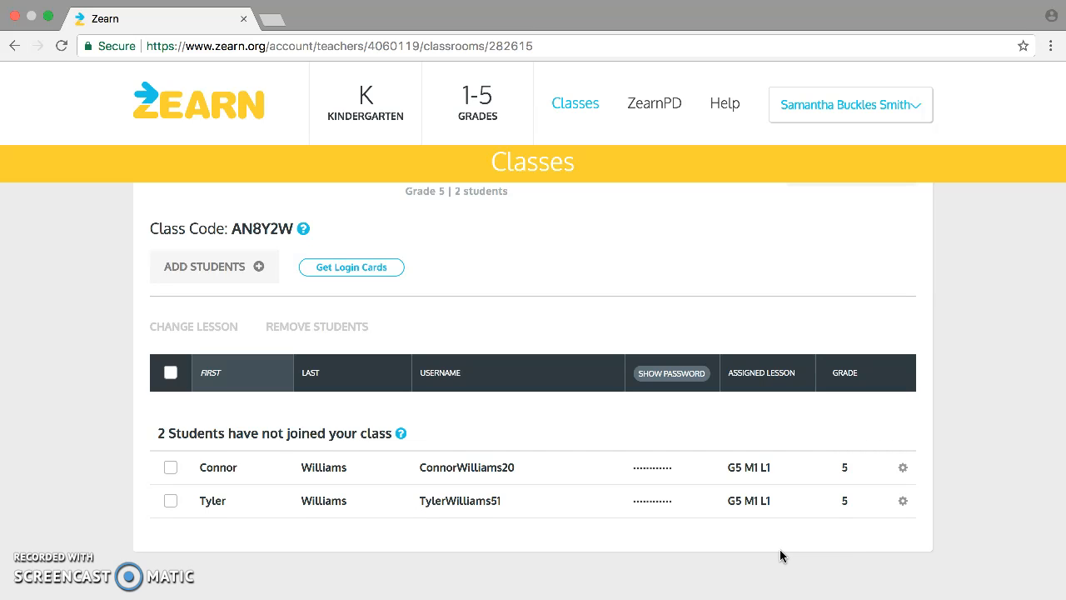
{"action": "scroll", "coordinate": [780, 550], "scroll_direction": "up", "scroll_amount": 2}
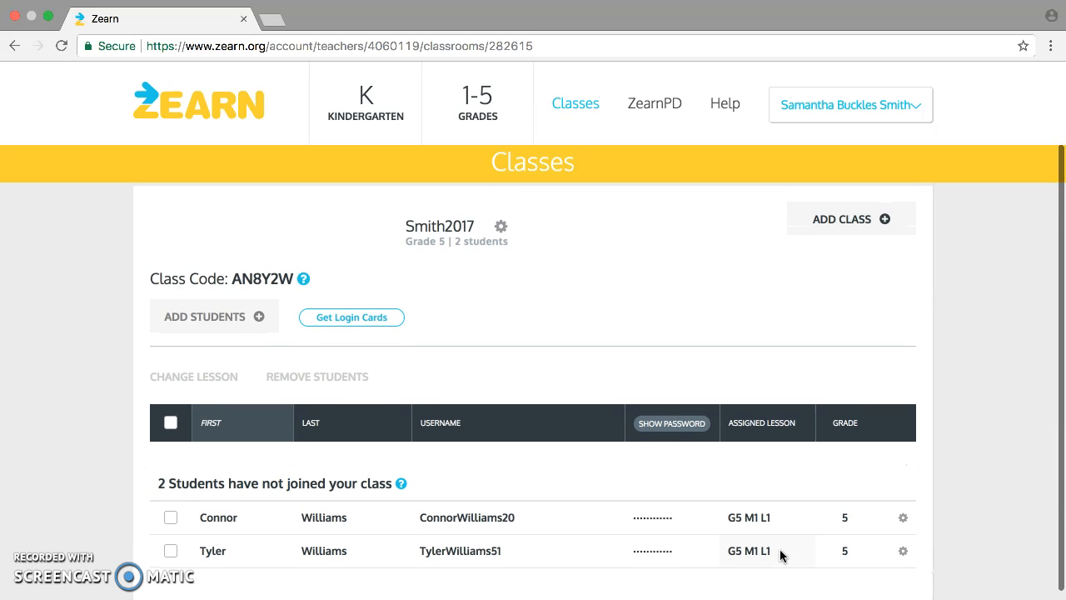
{"action": "scroll", "coordinate": [780, 589], "scroll_direction": "up", "scroll_amount": 1}
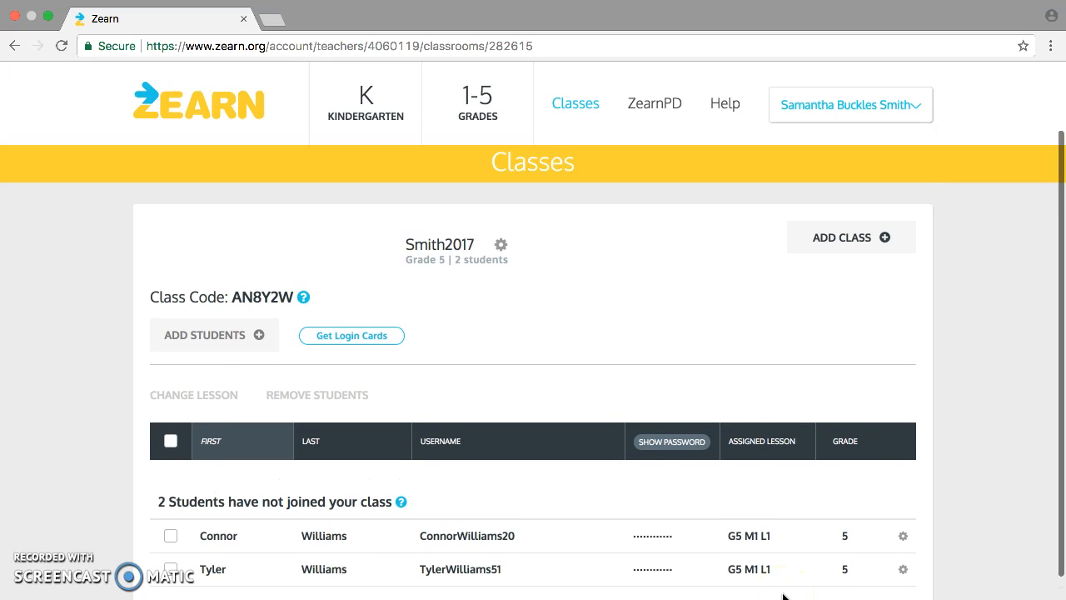
{"action": "scroll", "coordinate": [783, 595], "scroll_direction": "up", "scroll_amount": 2}
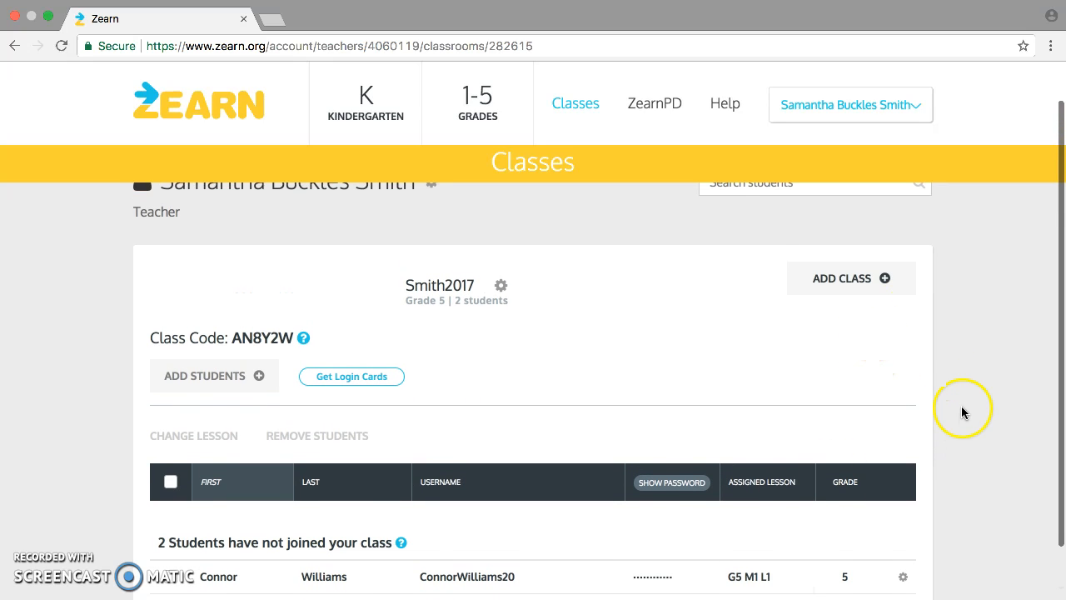
{"action": "scroll", "coordinate": [961, 401], "scroll_direction": "up", "scroll_amount": 1}
{"action": "scroll", "coordinate": [961, 397], "scroll_direction": "up", "scroll_amount": 1}
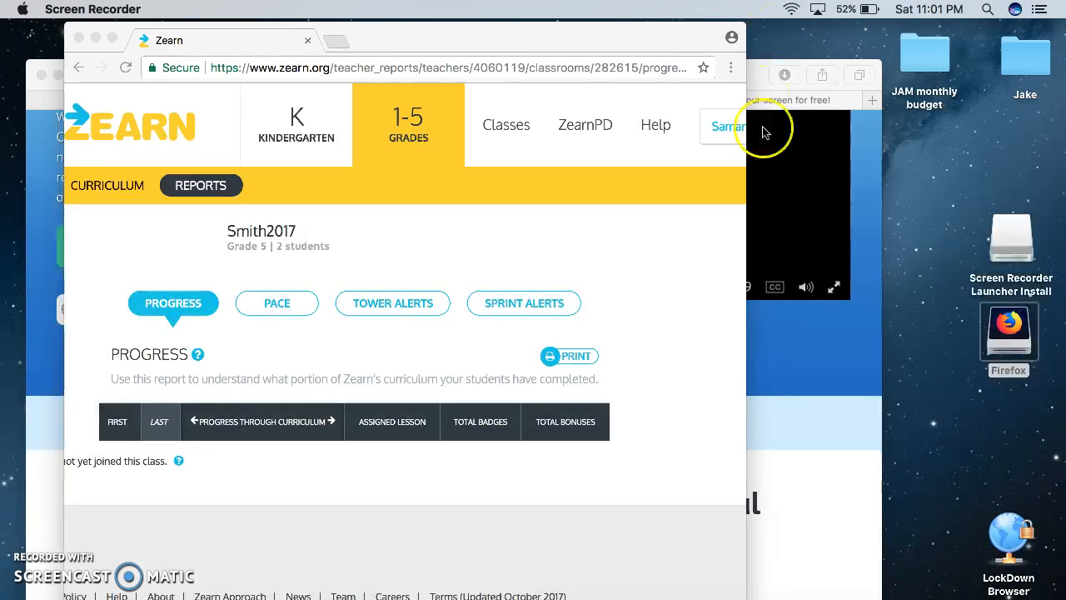
Maximize the browser to full screen, visit Grades 1-5, then return to the Smith2017 Progress report
{"action": "left_click", "coordinate": [112, 39]}
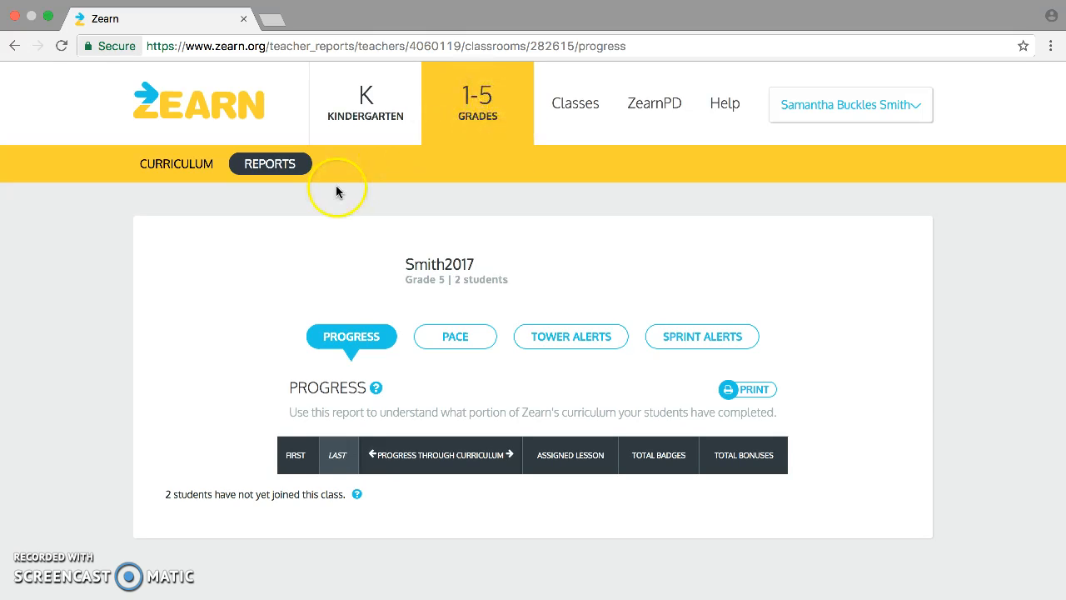
{"action": "left_click", "coordinate": [471, 115]}
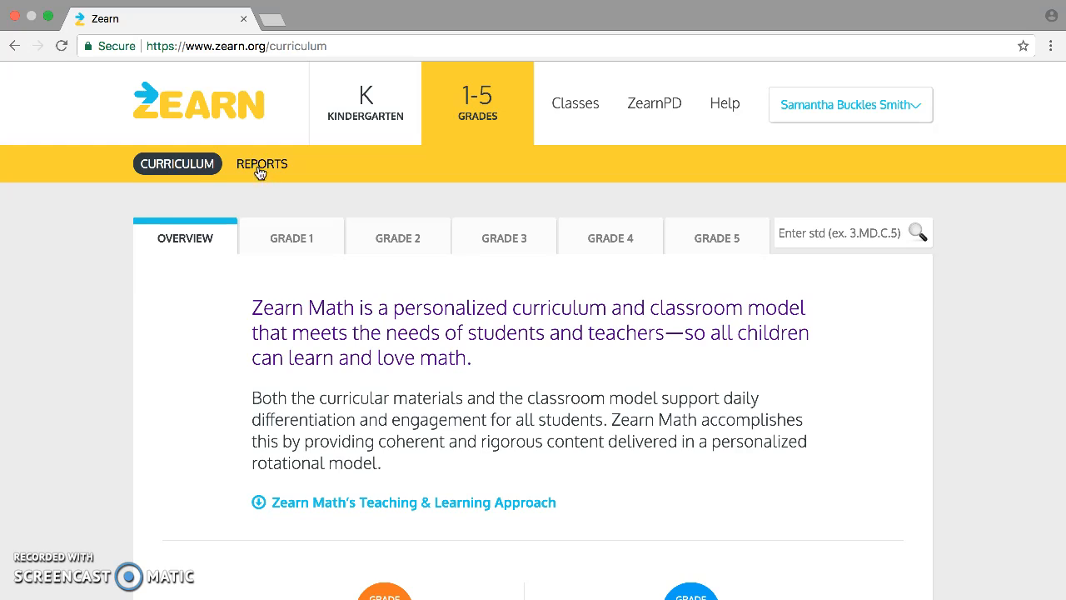
{"action": "left_click", "coordinate": [180, 176]}
{"action": "left_click", "coordinate": [261, 167]}
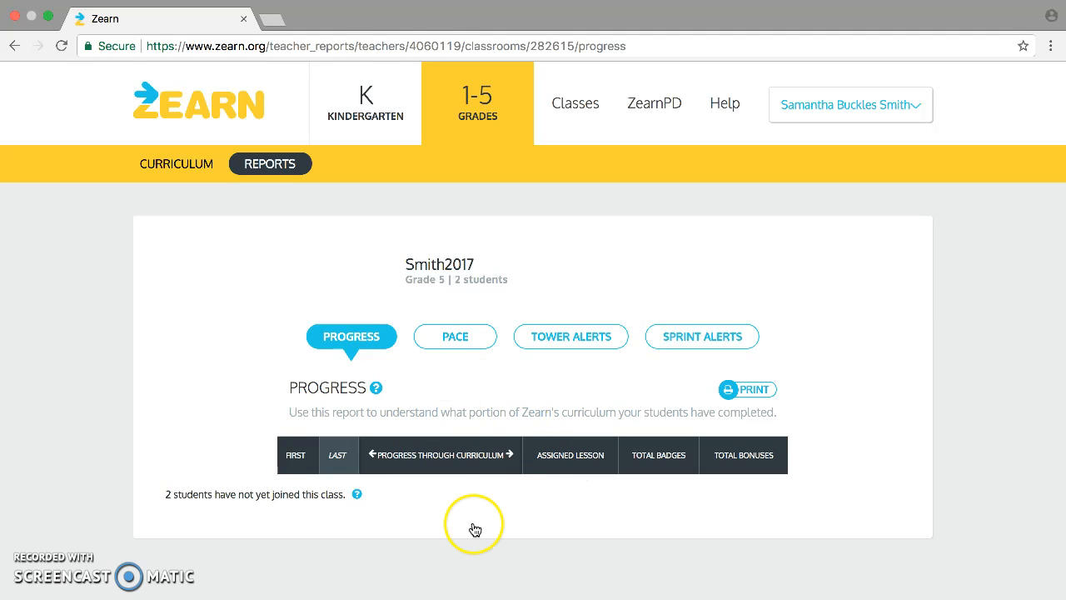
Switch to the Pace report and review its weekly lesson completion chart, all at 0%
{"action": "left_click", "coordinate": [456, 338]}
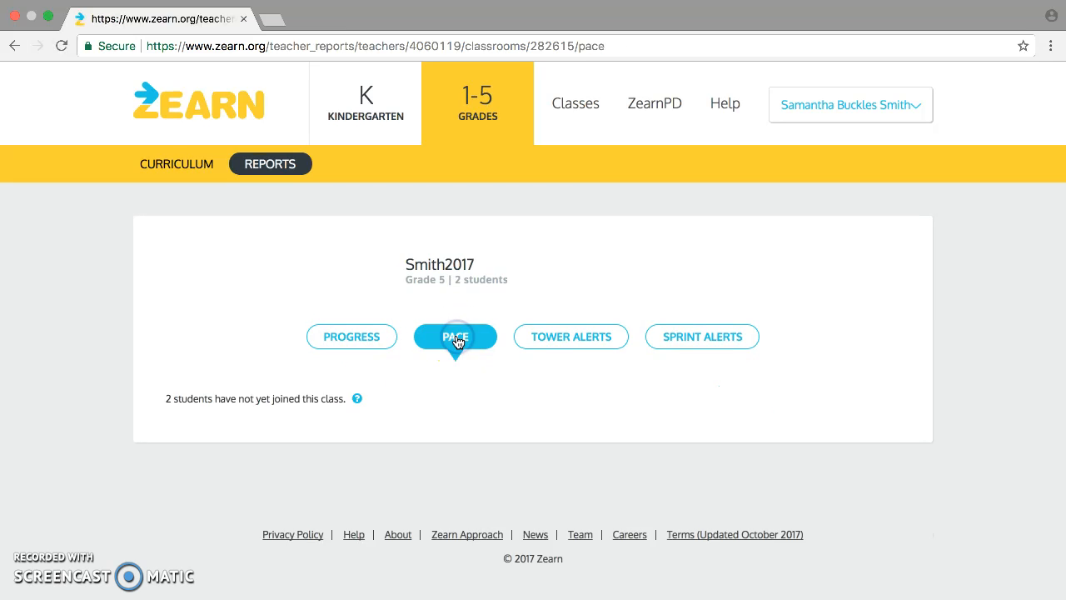
{"action": "scroll", "coordinate": [496, 441], "scroll_direction": "down", "scroll_amount": 5}
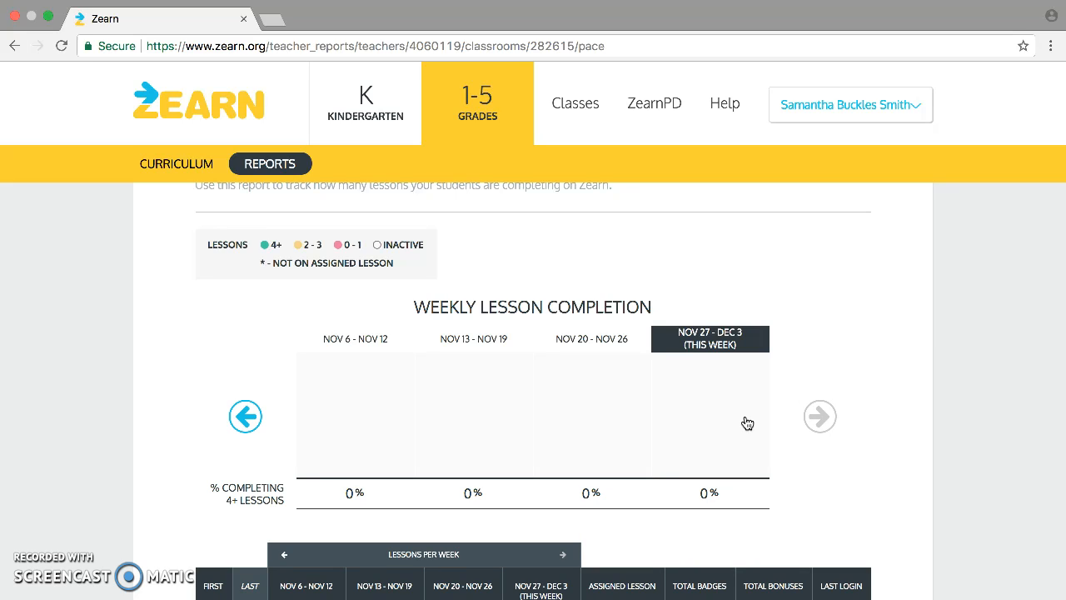
{"action": "scroll", "coordinate": [748, 423], "scroll_direction": "up", "scroll_amount": 3}
{"action": "left_click", "coordinate": [602, 269]}
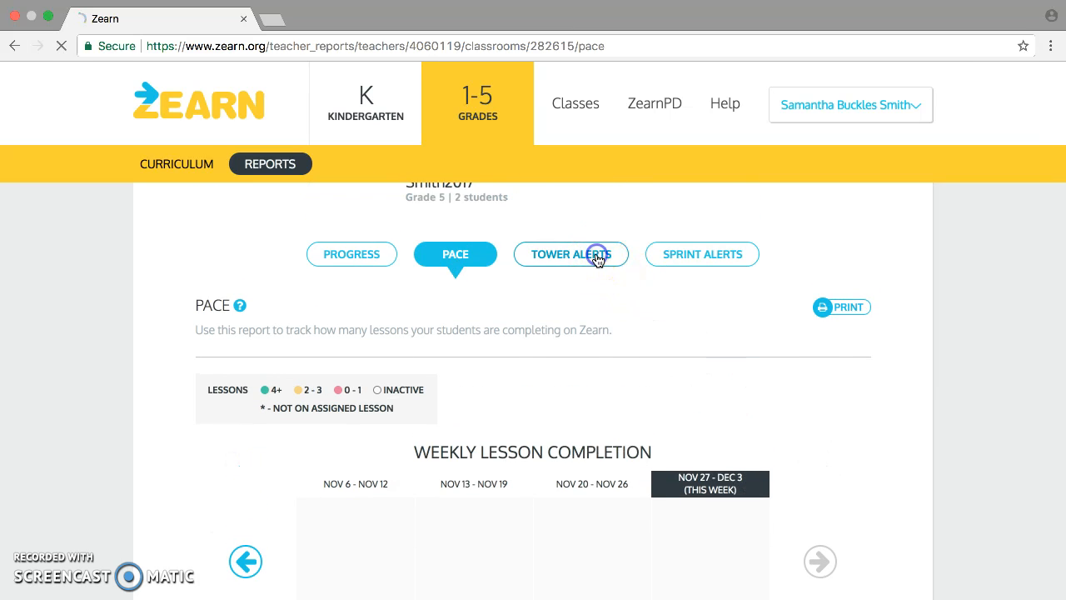
Open Tower Alerts and inspect its empty past-2-weeks alert list and filters
{"action": "left_click", "coordinate": [589, 262]}
{"action": "left_click", "coordinate": [563, 385]}
{"action": "scroll", "coordinate": [570, 392], "scroll_direction": "down", "scroll_amount": 3}
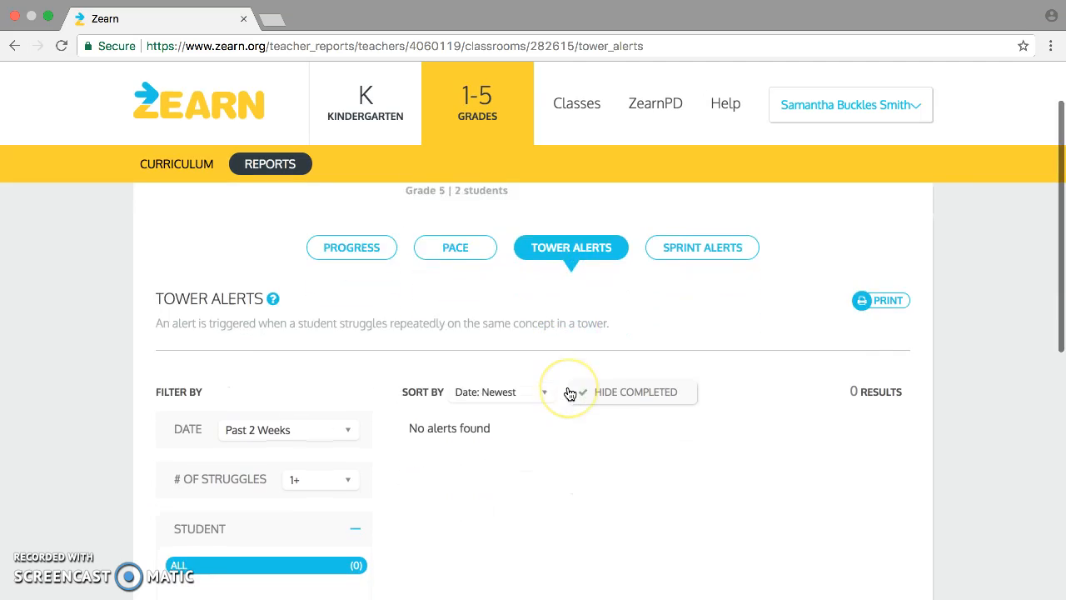
{"action": "scroll", "coordinate": [570, 393], "scroll_direction": "up", "scroll_amount": 2}
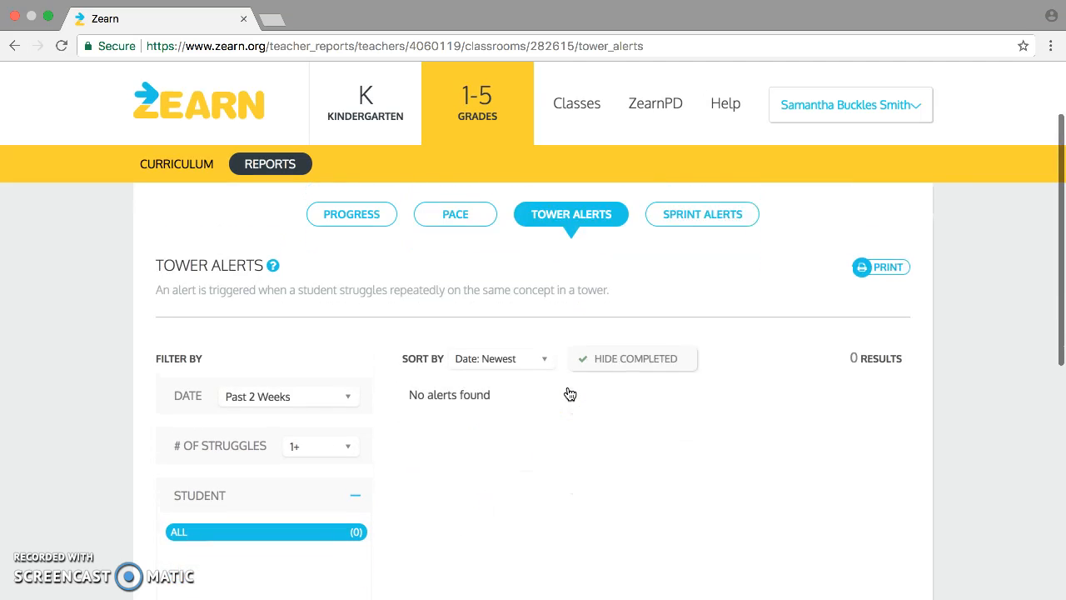
{"action": "left_click", "coordinate": [592, 341]}
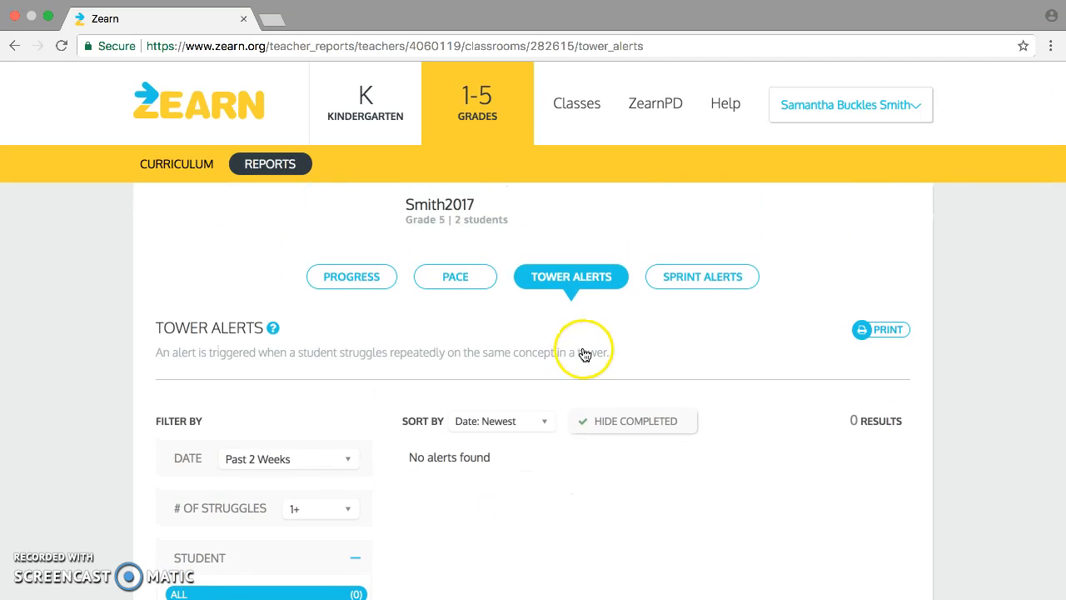
{"action": "left_click", "coordinate": [575, 305]}
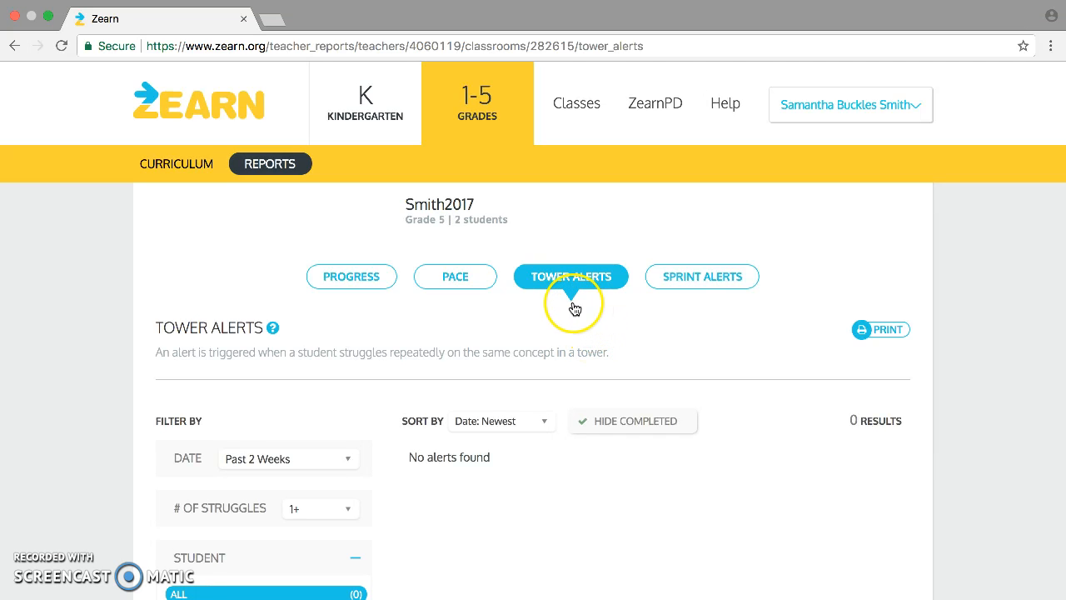
{"action": "left_click", "coordinate": [586, 310]}
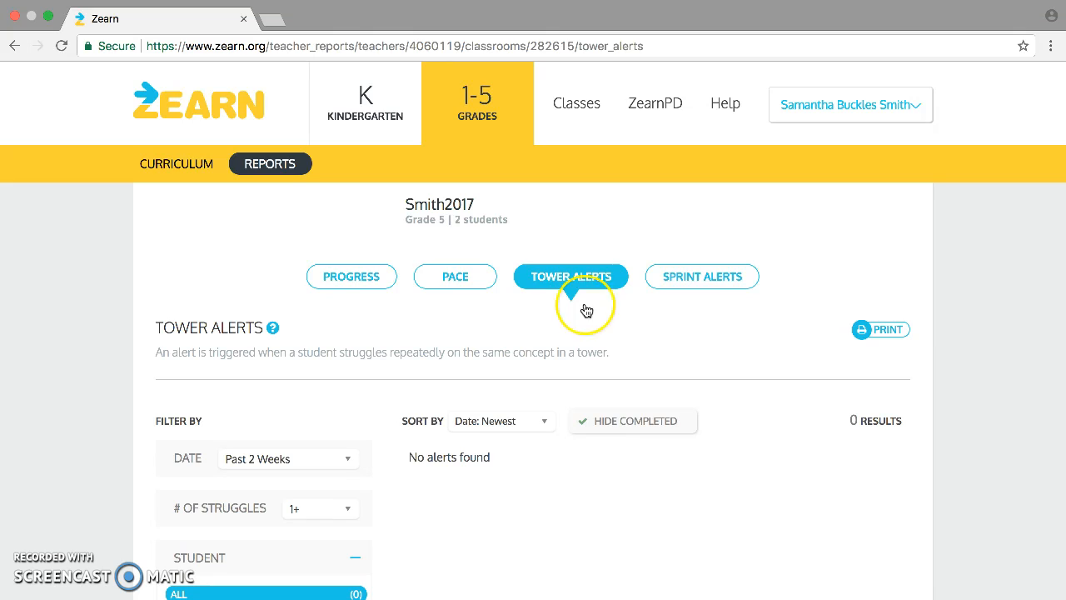
{"action": "left_click", "coordinate": [576, 307]}
{"action": "left_click", "coordinate": [675, 287]}
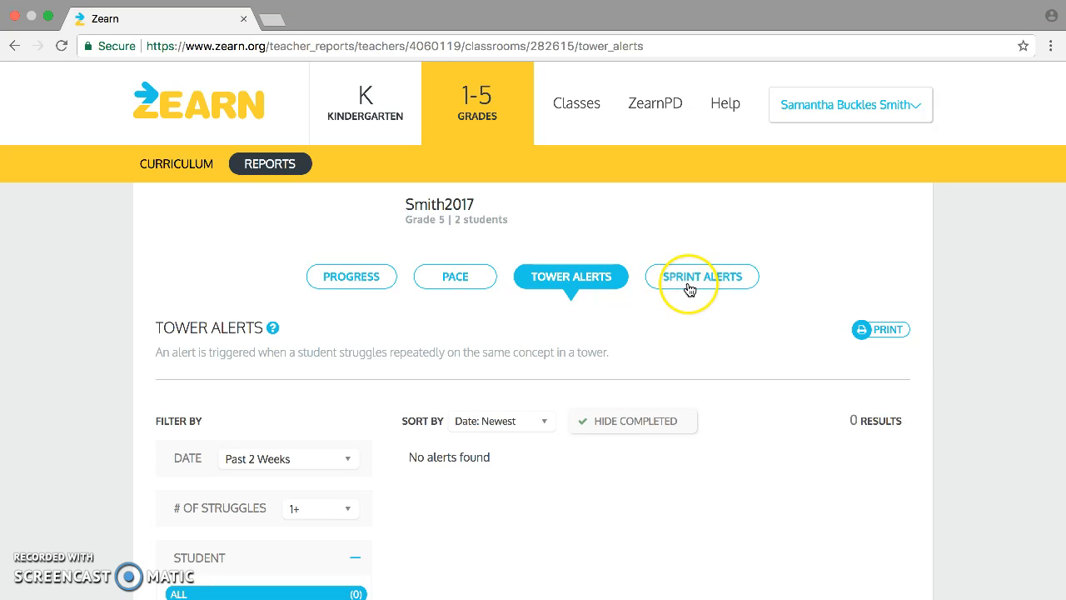
Open Sprint Alerts and scroll through its empty alert list for the past 2 weeks
{"action": "left_click", "coordinate": [692, 289]}
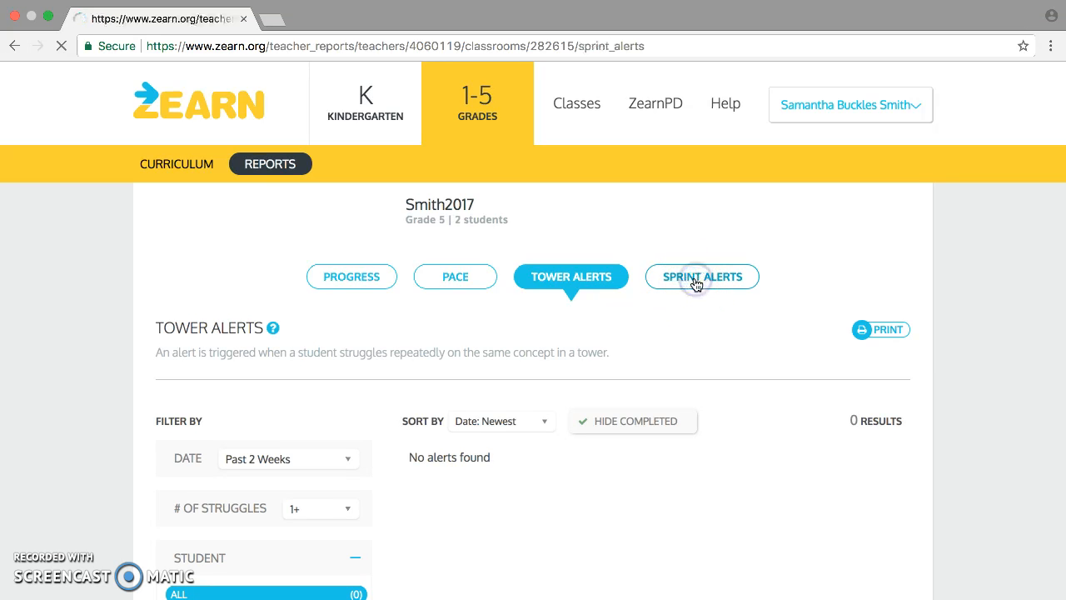
{"action": "scroll", "coordinate": [619, 405], "scroll_direction": "down", "scroll_amount": 2}
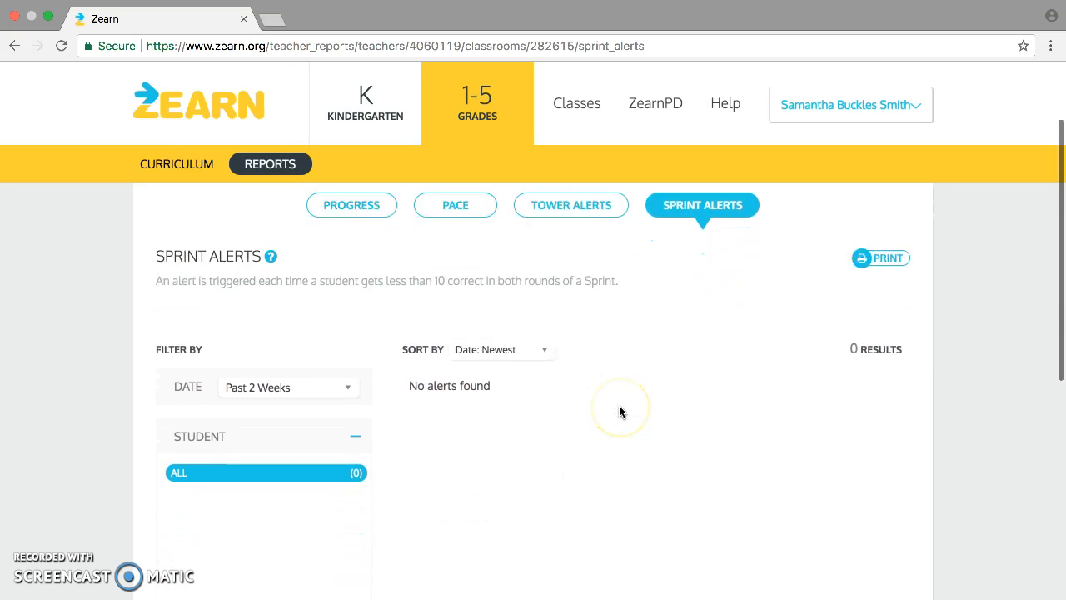
{"action": "left_click", "coordinate": [700, 267]}
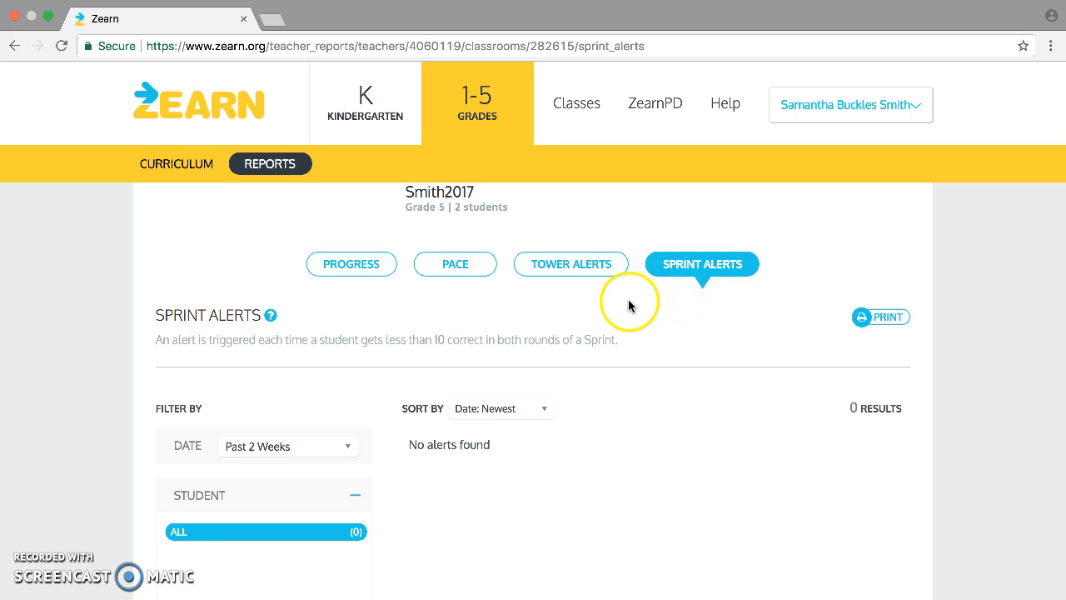
{"action": "scroll", "coordinate": [630, 302], "scroll_direction": "up", "scroll_amount": 1}
{"action": "scroll", "coordinate": [625, 317], "scroll_direction": "up", "scroll_amount": 1}
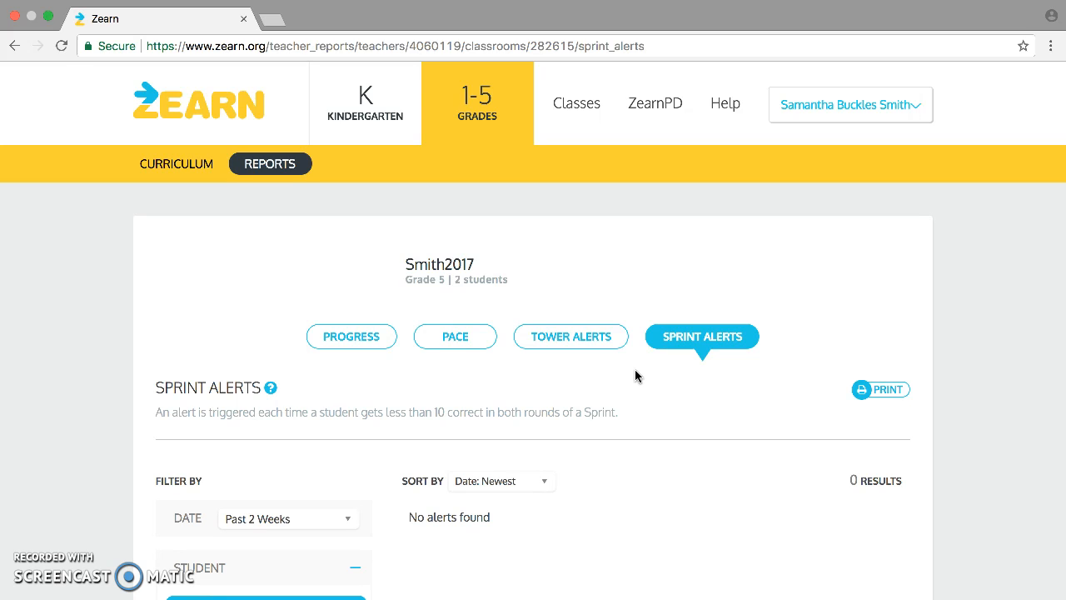
{"action": "scroll", "coordinate": [635, 376], "scroll_direction": "down", "scroll_amount": 5}
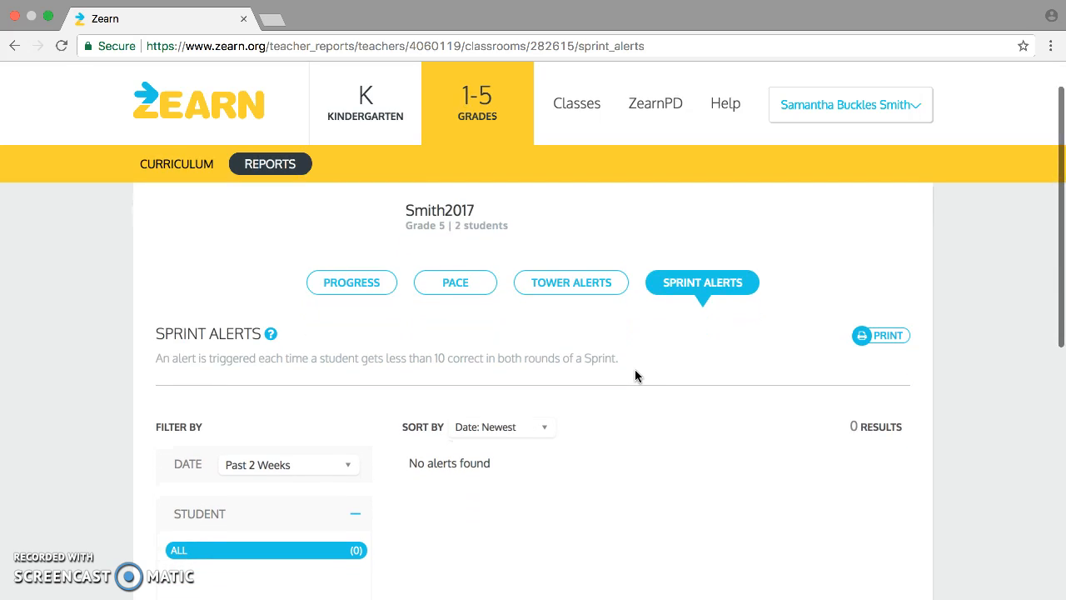
{"action": "scroll", "coordinate": [635, 375], "scroll_direction": "up", "scroll_amount": 2}
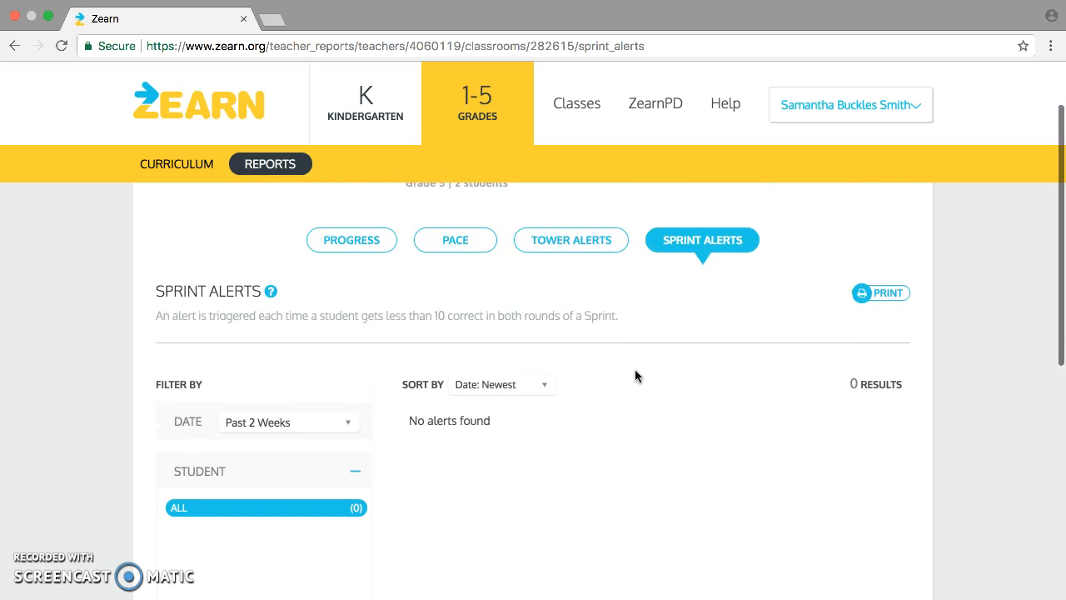
{"action": "scroll", "coordinate": [636, 376], "scroll_direction": "up", "scroll_amount": 2}
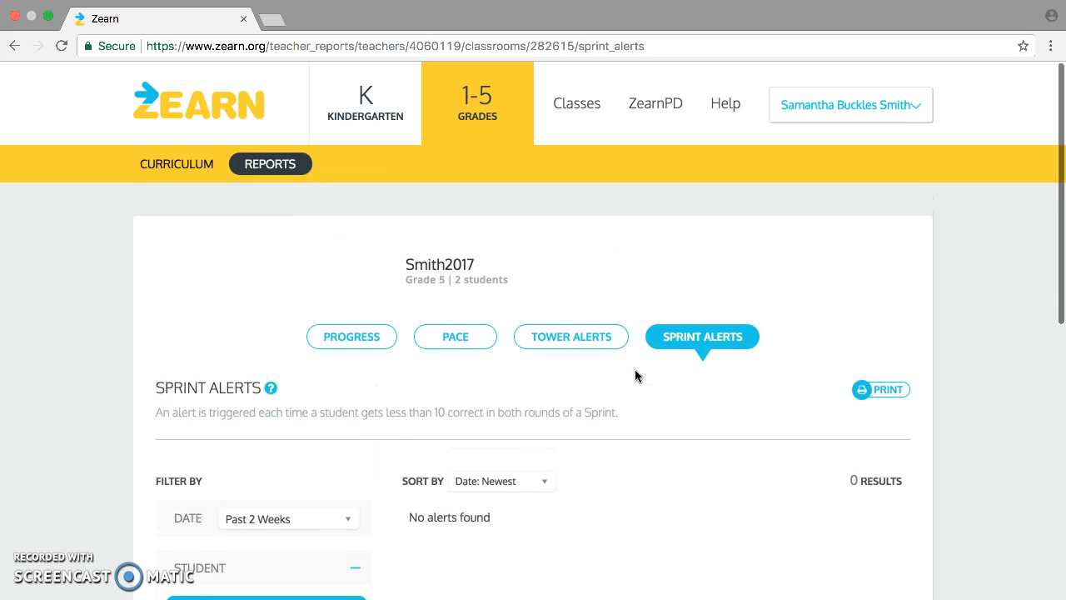
{"action": "left_click", "coordinate": [646, 382]}
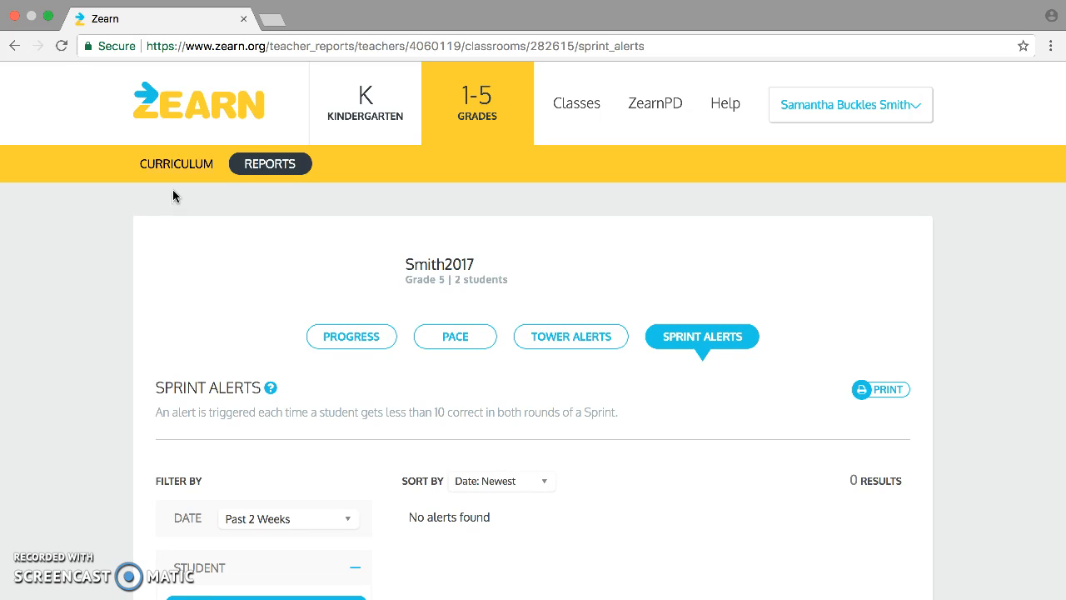
Bring up Mission Control with Control+Up Arrow to see all desktops and windows
{"action": "left_click", "coordinate": [171, 267]}
{"action": "key", "text": "ctrl+Up"}
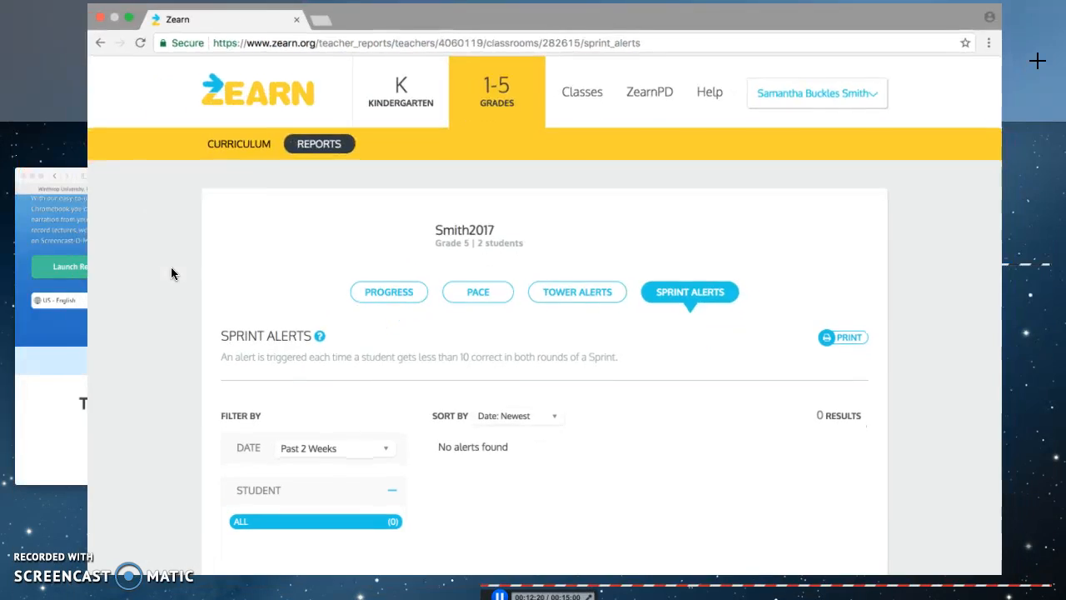